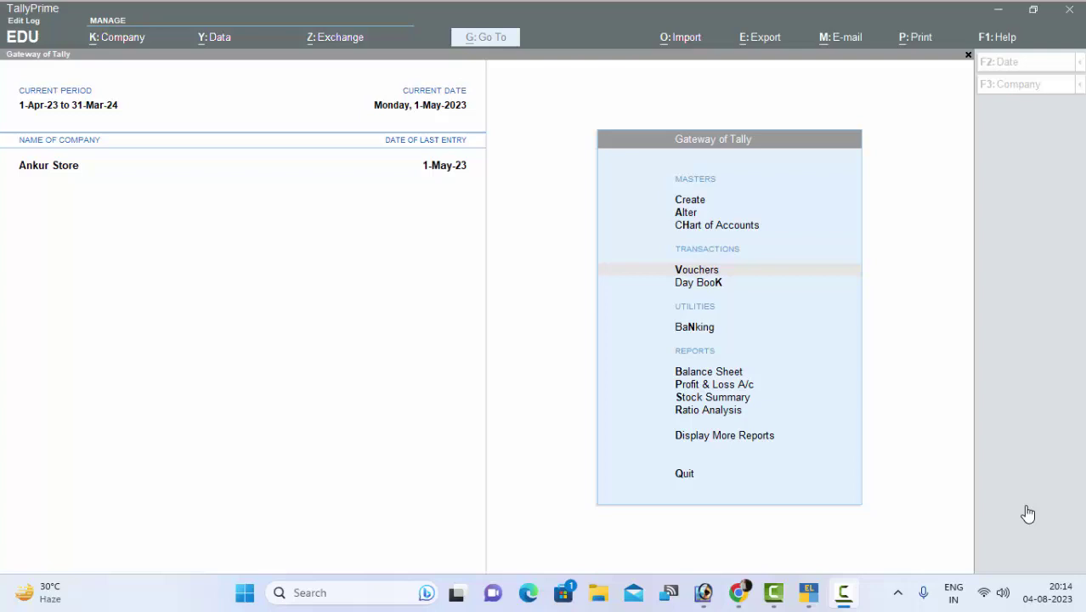
Activate TallyPrime and open voucher entry from Gateway of Tally.
{"action": "left_click", "coordinate": [356, 266]}
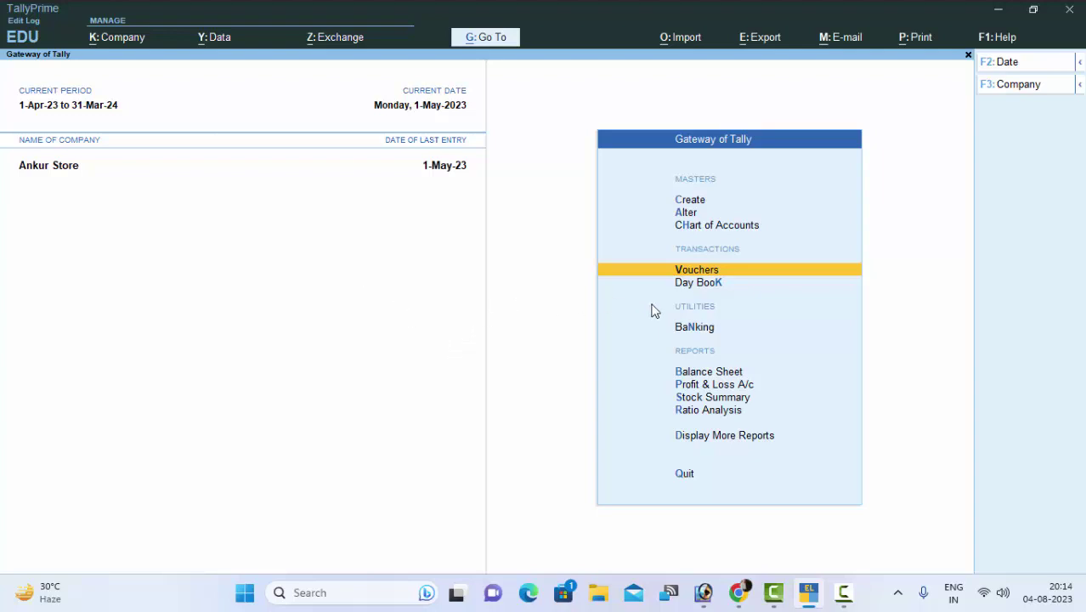
{"action": "key", "text": "Return"}
Switch to a Sales voucher and enter reference number 464.
{"action": "left_click", "coordinate": [1011, 220]}
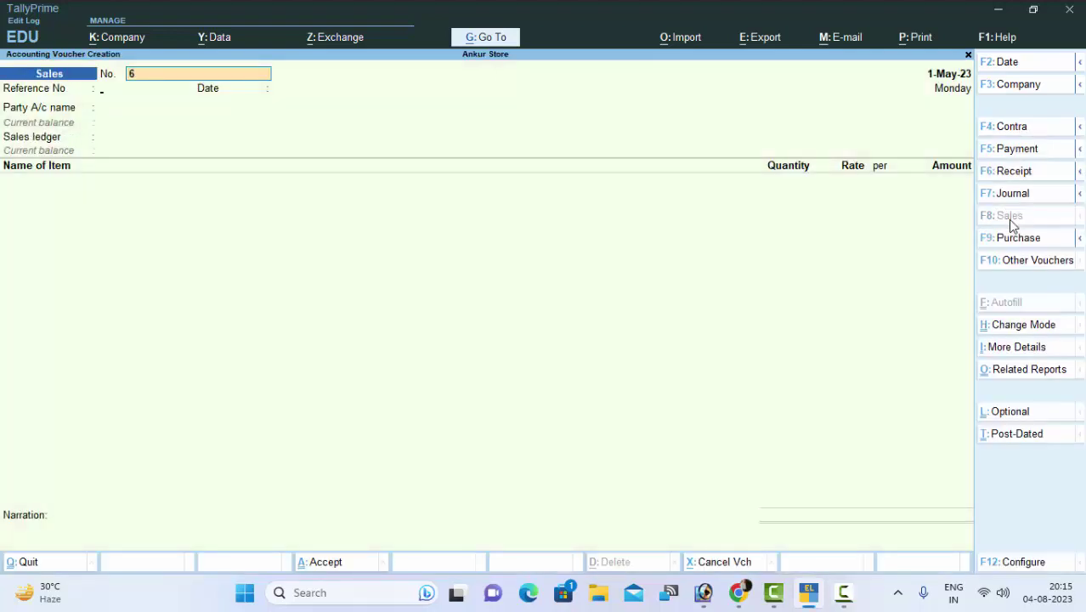
{"action": "key", "text": "Return"}
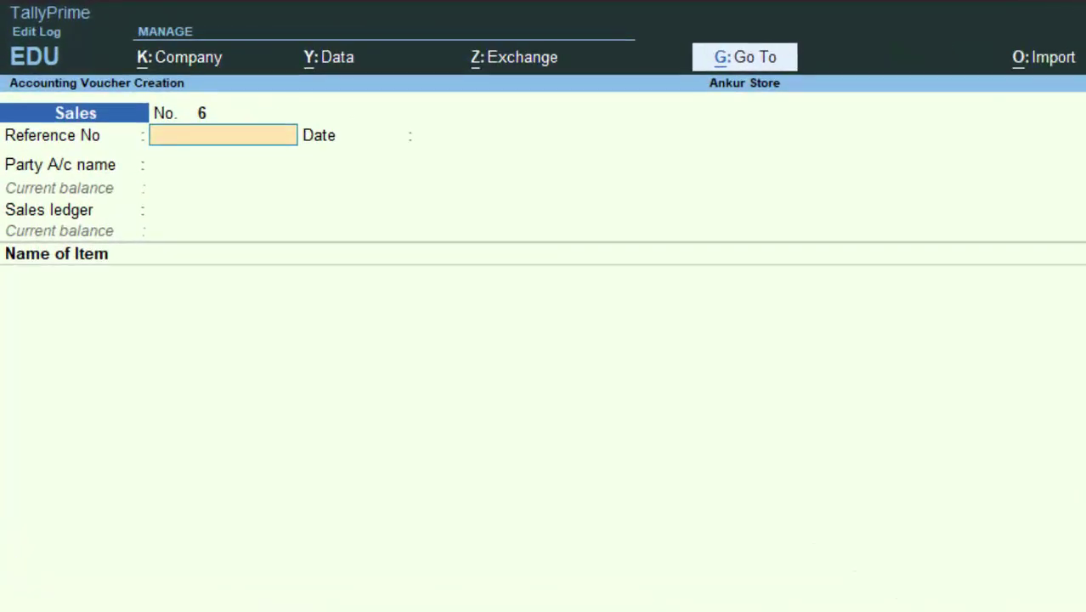
{"action": "type", "text": "464"}
{"action": "key", "text": "Return"}
{"action": "key", "text": "Return"}
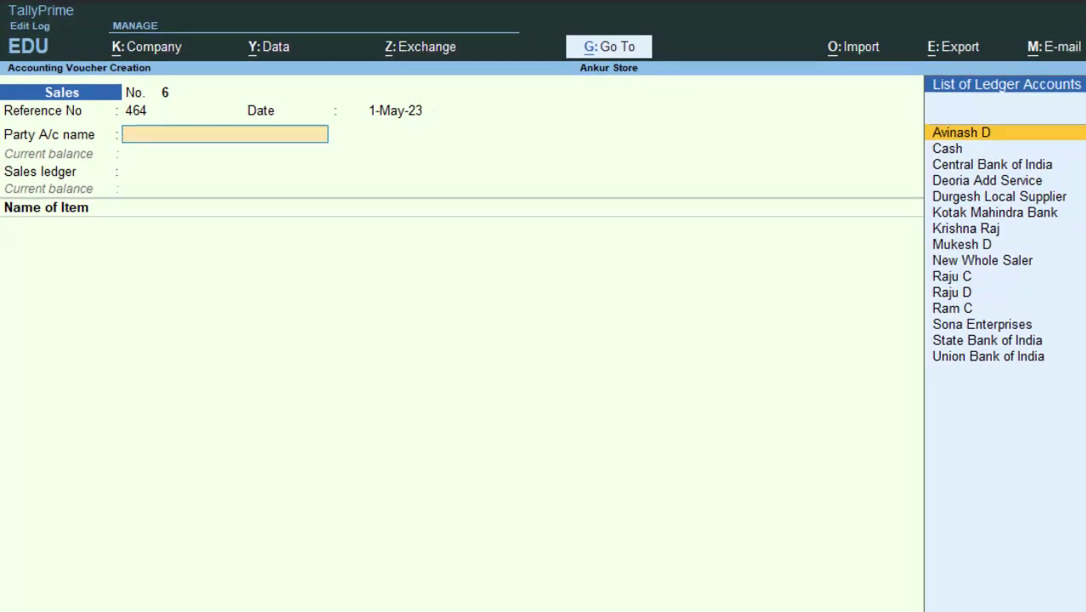
Create a new party ledger with the customer's name under Sundry Debtors.
{"action": "key", "text": "alt+c"}
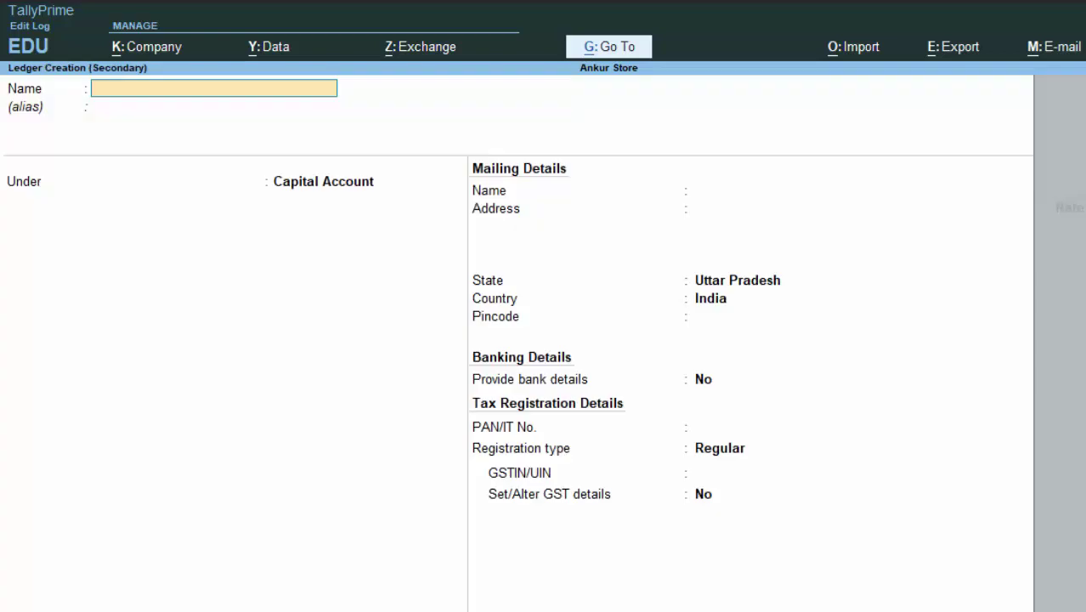
{"action": "type", "text": "Saurab"}
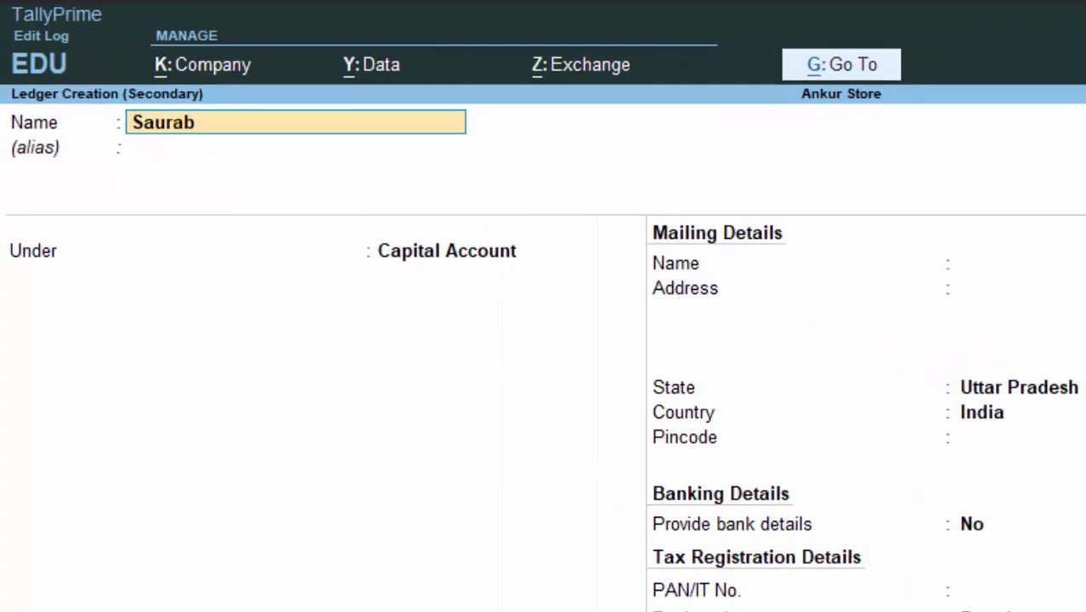
{"action": "type", "text": "h D"}
{"action": "key", "text": "Return"}
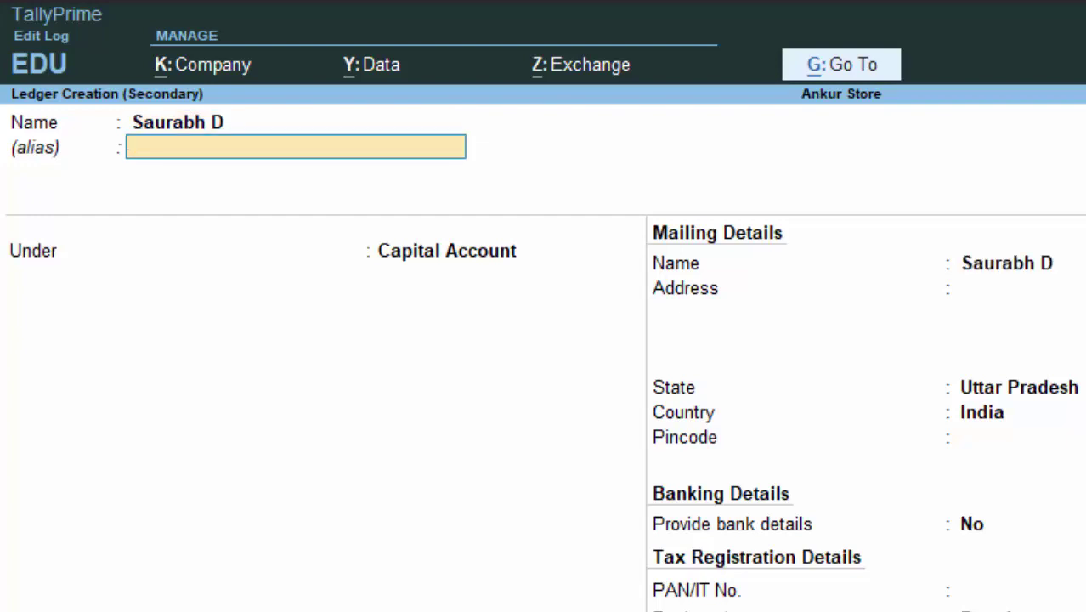
{"action": "key", "text": "Return"}
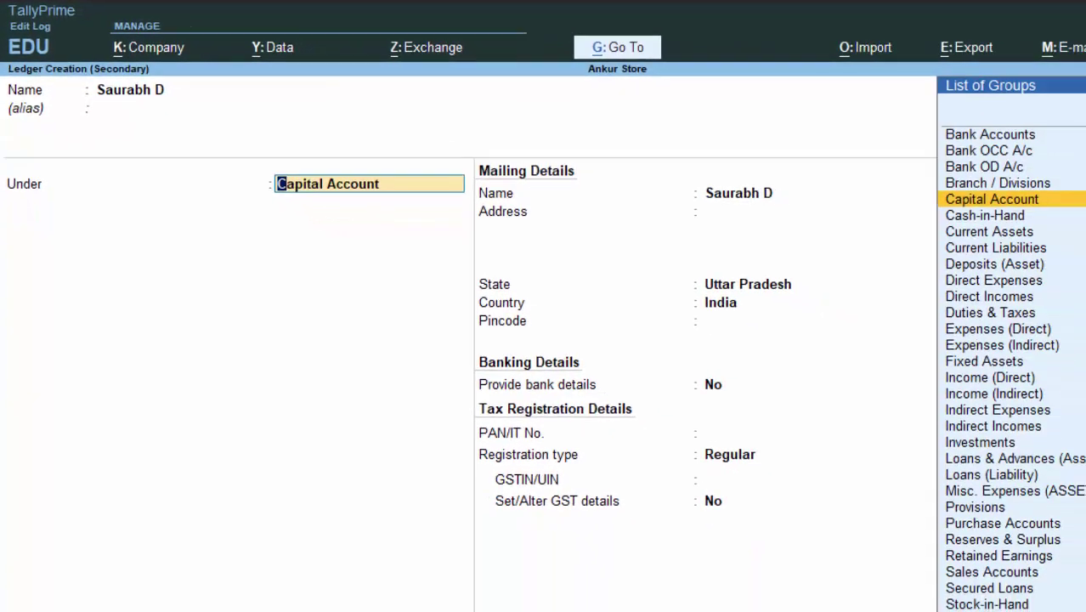
{"action": "type", "text": "S"}
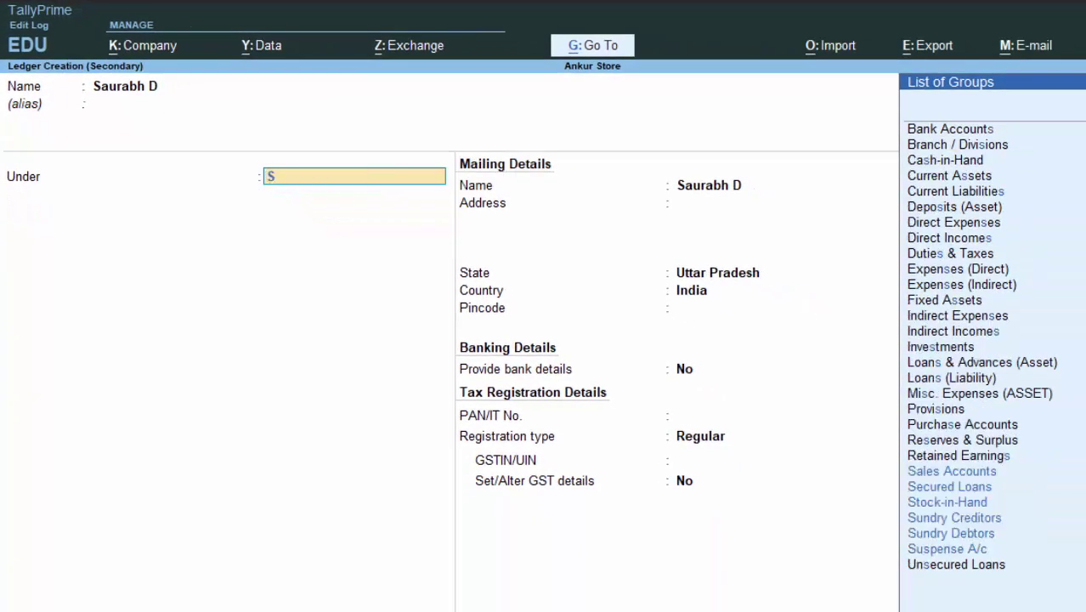
{"action": "key", "text": "Down"}
{"action": "key", "text": "Down"}
{"action": "key", "text": "Down"}
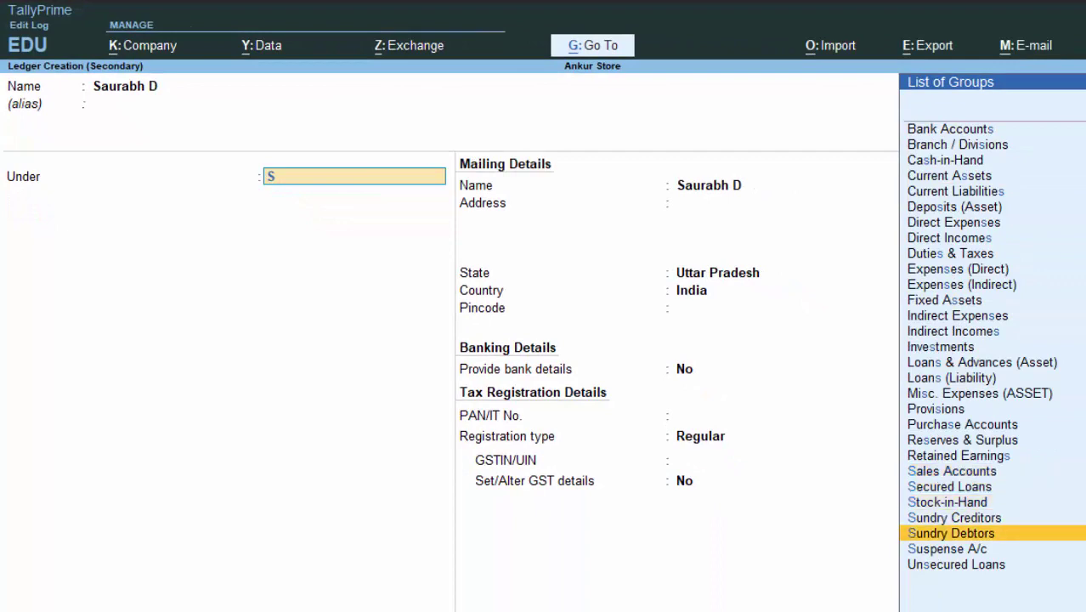
{"action": "key", "text": "Return"}
{"action": "key", "text": "Return"}
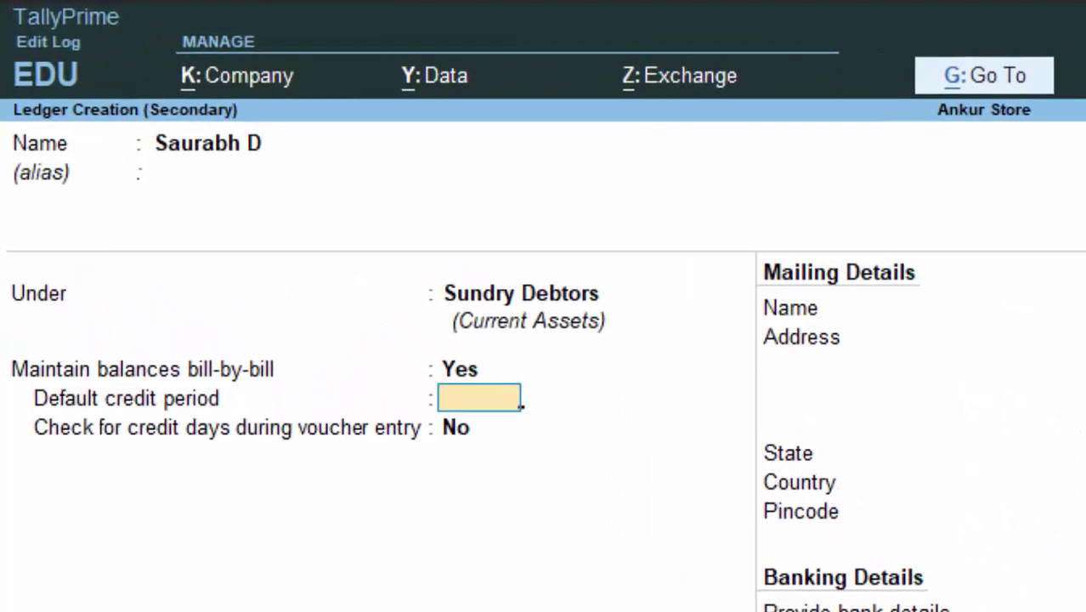
Keep the defaults, with no credit period, Uttar Pradesh and Regular registration, and save the ledger.
{"action": "key", "text": "Return"}
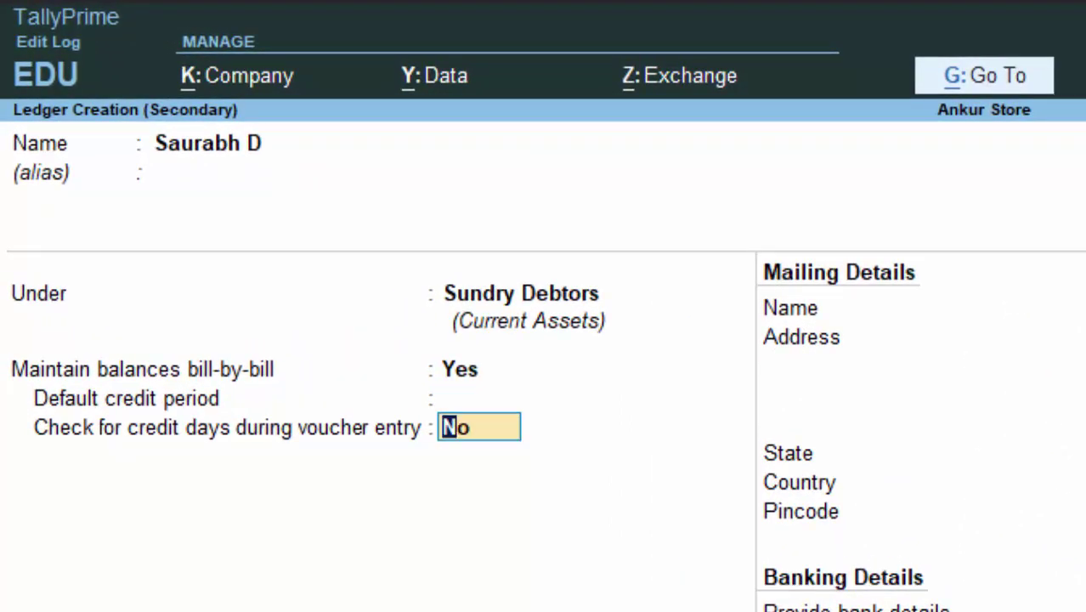
{"action": "key", "text": "Return"}
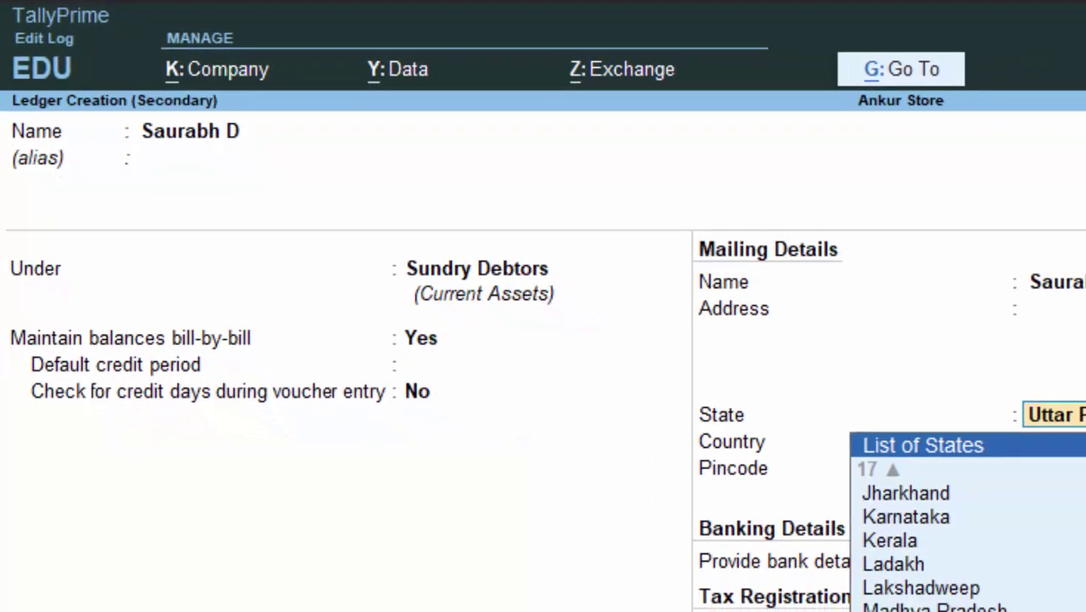
{"action": "key", "text": "Return"}
{"action": "key", "text": "Return"}
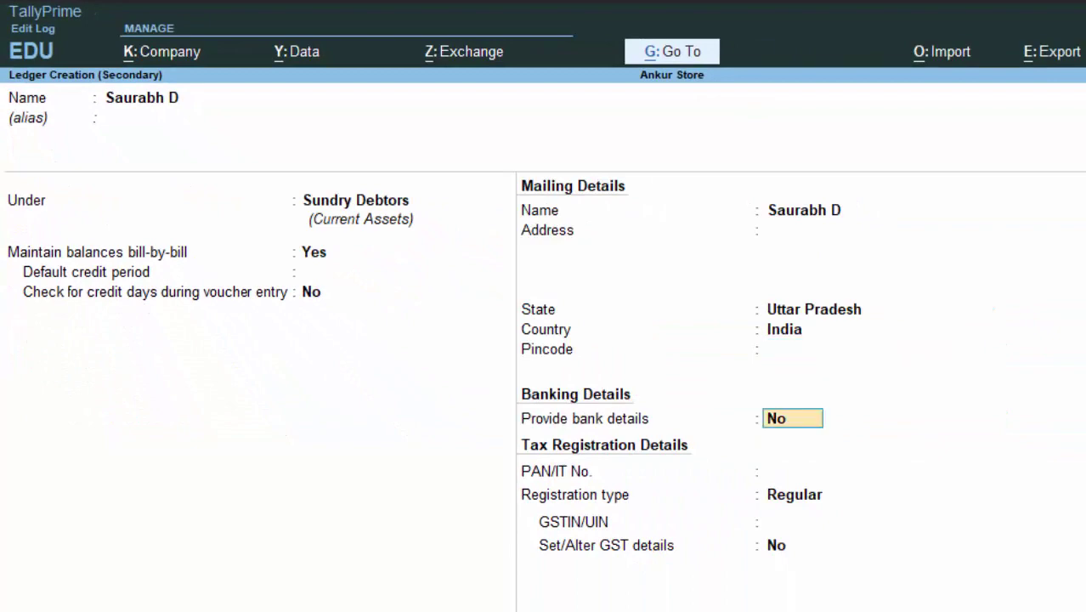
{"action": "key", "text": "Return"}
{"action": "key", "text": "Return"}
{"action": "key", "text": "Return"}
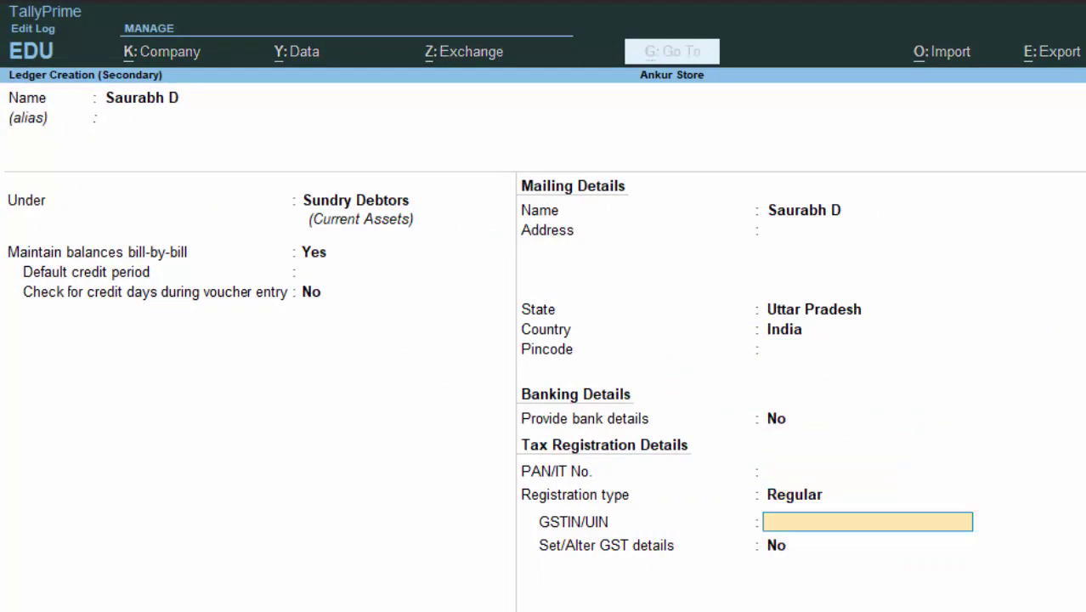
{"action": "key", "text": "Return"}
{"action": "key", "text": "Return"}
{"action": "key", "text": "Return"}
{"action": "key", "text": "Return"}
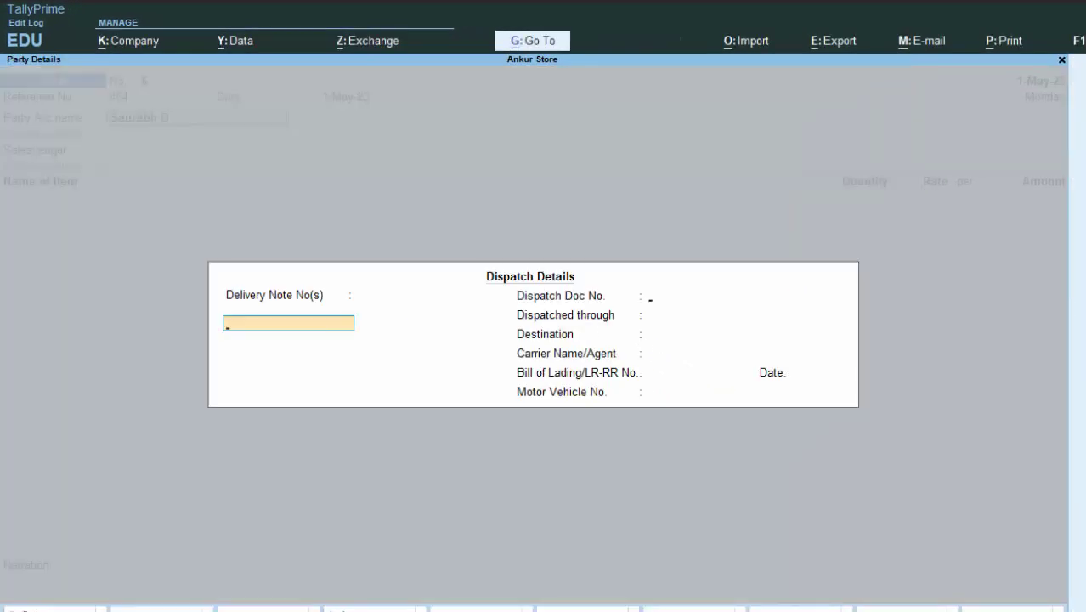
{"action": "key", "text": "Return"}
{"action": "key", "text": "Return"}
Accept the dispatch and party details with Uttar Pradesh as place of supply.
{"action": "key", "text": "Return"}
{"action": "key", "text": "Return"}
{"action": "key", "text": "Return"}
{"action": "key", "text": "Return"}
{"action": "key", "text": "Return"}
{"action": "key", "text": "Return"}
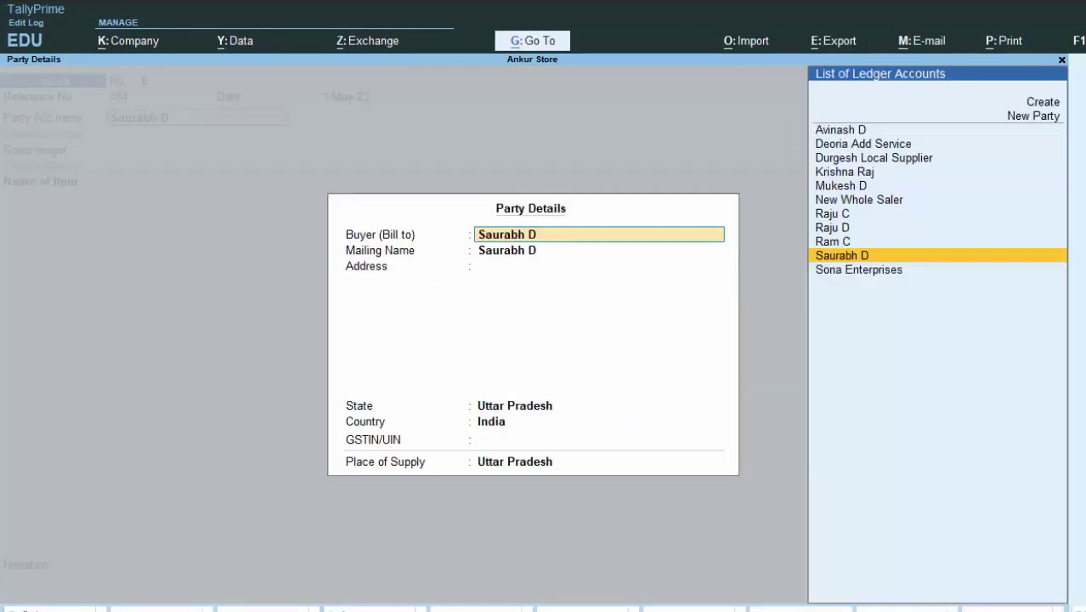
{"action": "key", "text": "Return"}
{"action": "key", "text": "Return"}
{"action": "key", "text": "Return"}
{"action": "key", "text": "Return"}
{"action": "key", "text": "Return"}
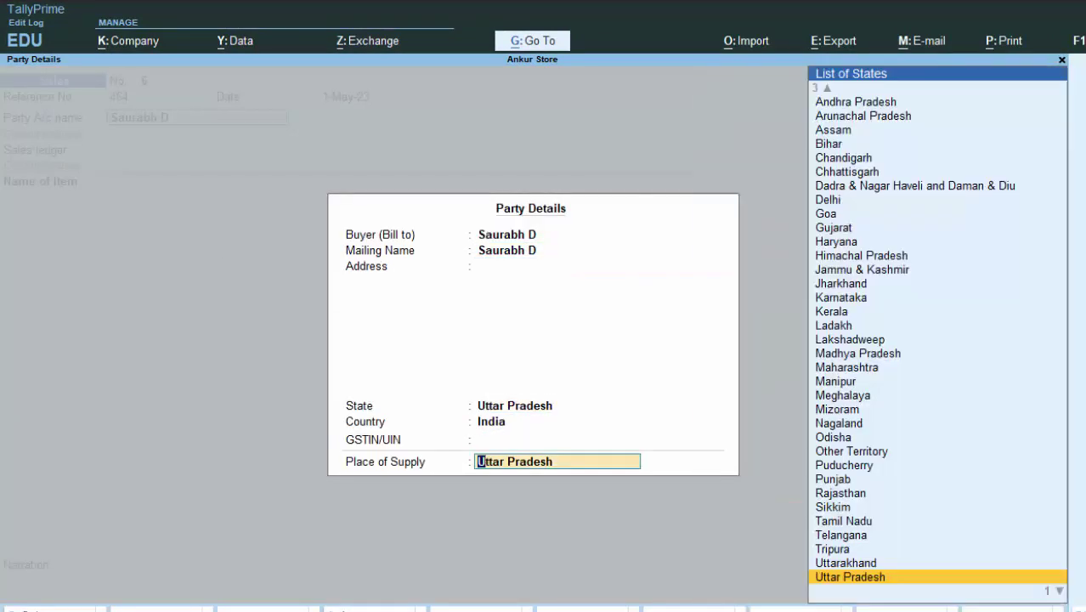
{"action": "key", "text": "Return"}
{"action": "key", "text": "Return"}
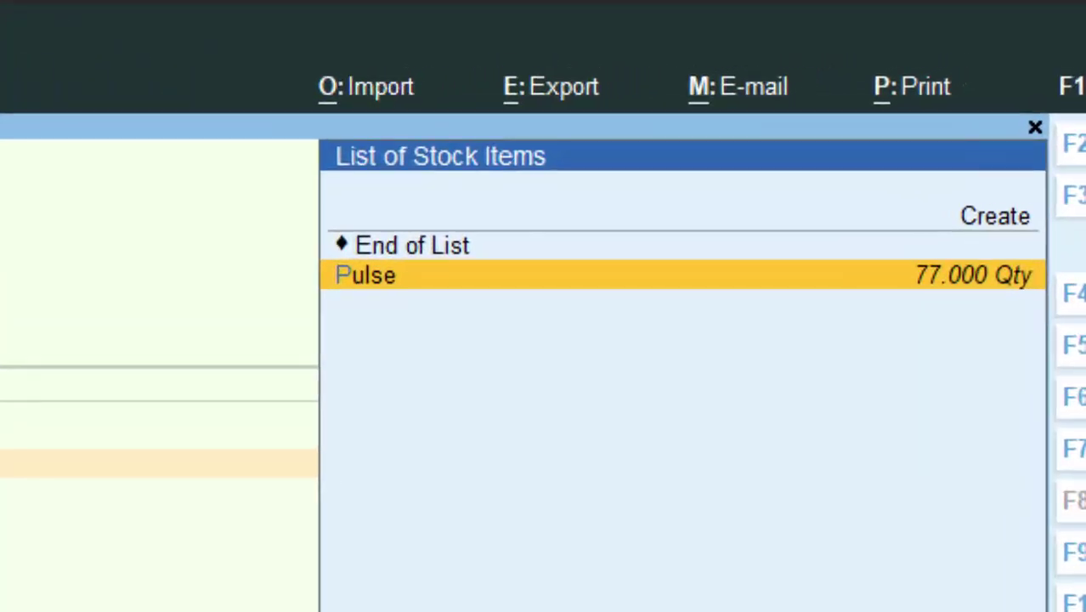
Add Pulse: 55 Qty from Main Location at 124.00, totalling 6,820.00.
{"action": "key", "text": "Return"}
{"action": "type", "text": "N"}
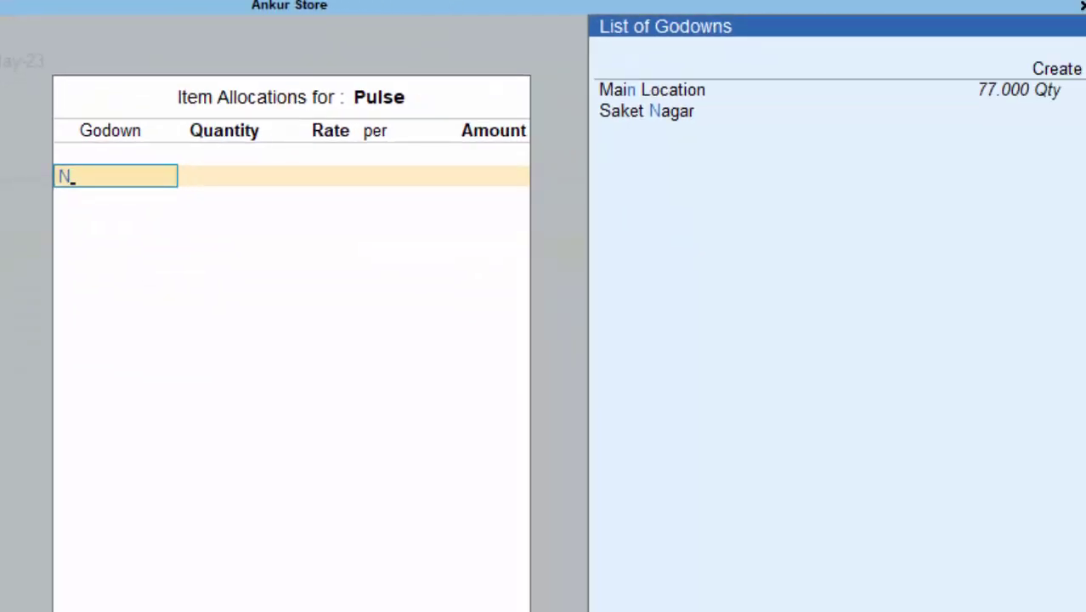
{"action": "key", "text": "Down"}
{"action": "key", "text": "Up"}
{"action": "key", "text": "Return"}
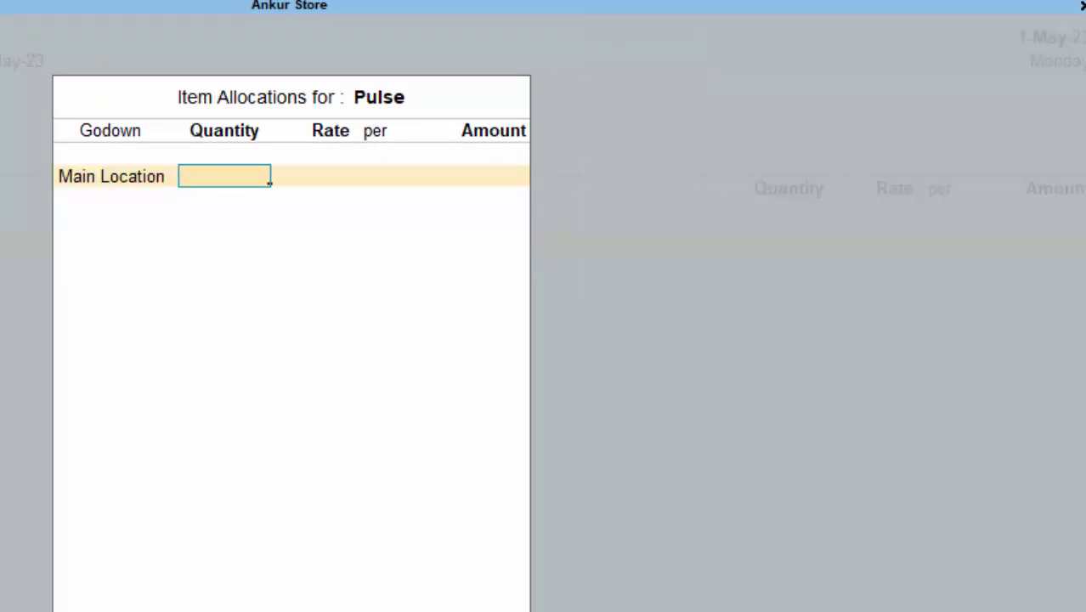
{"action": "type", "text": "55"}
{"action": "key", "text": "Return"}
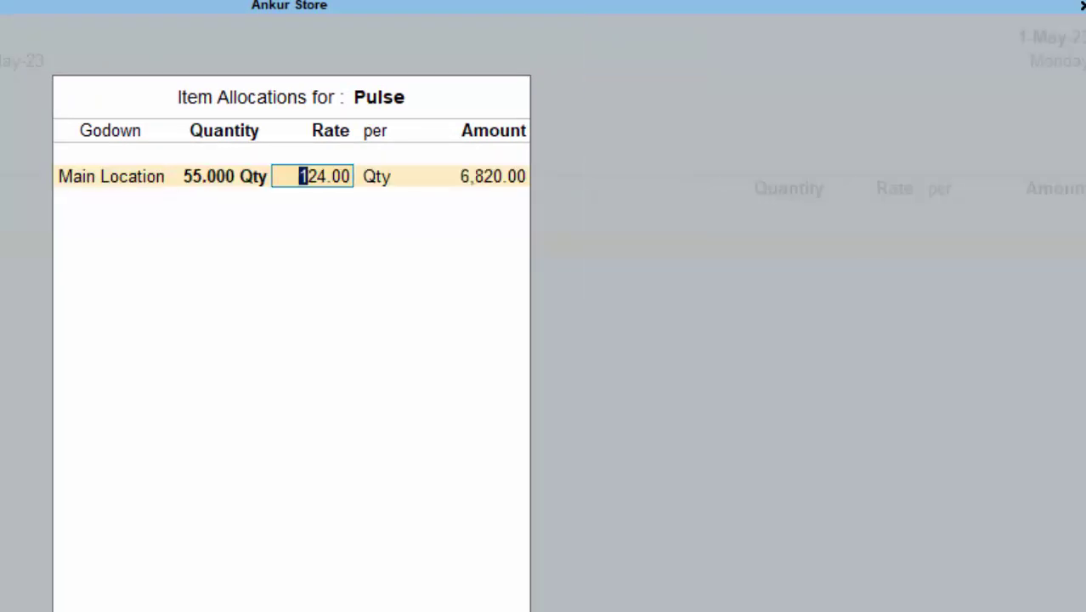
{"action": "key", "text": "Return"}
{"action": "key", "text": "Return"}
{"action": "key", "text": "Return"}
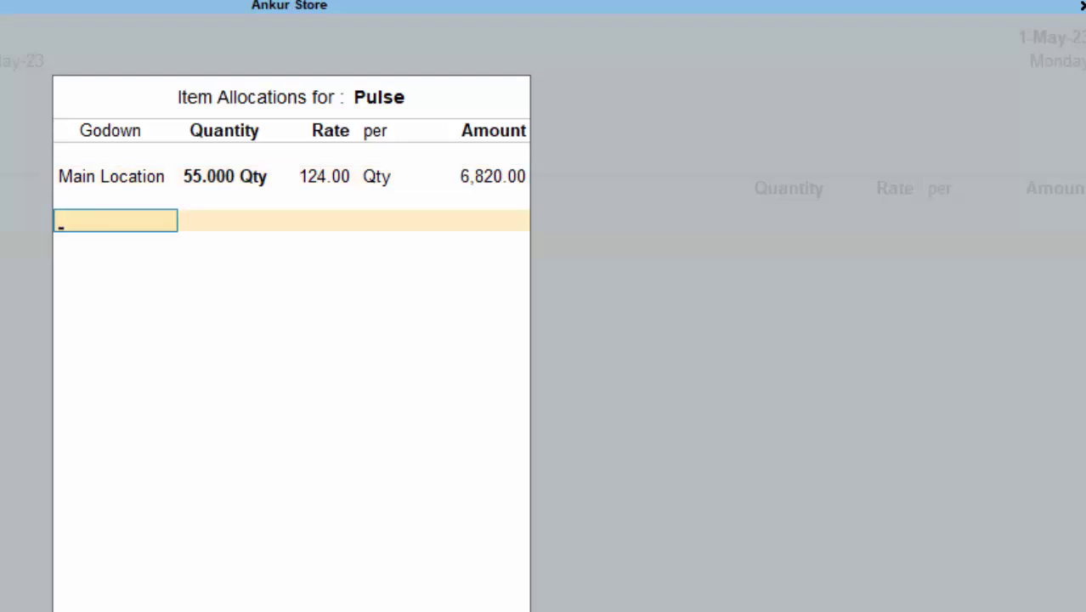
{"action": "key", "text": "BackSpace"}
{"action": "key", "text": "Return"}
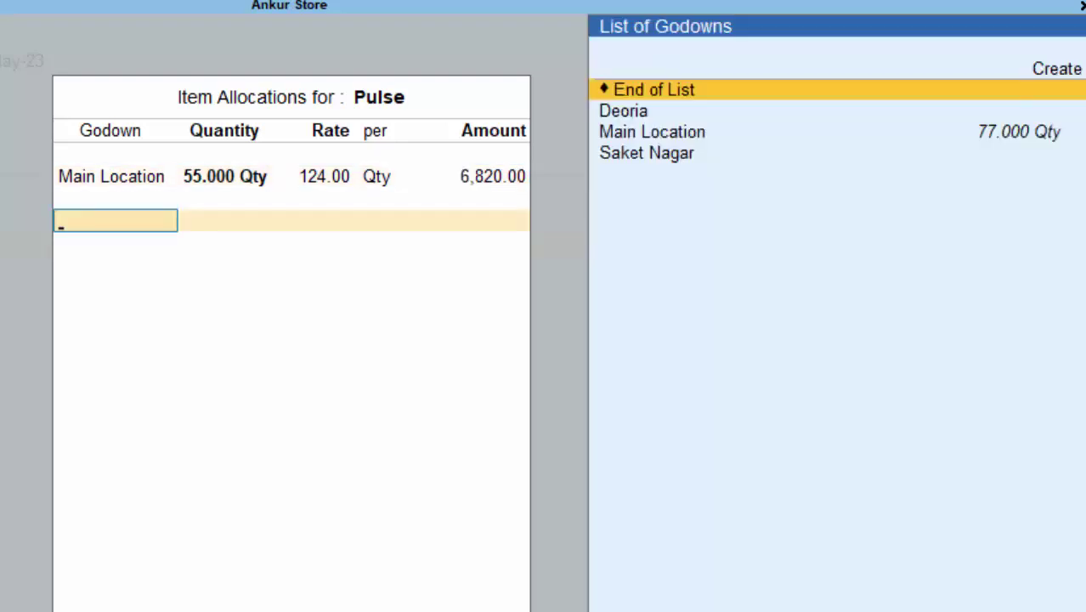
{"action": "key", "text": "Return"}
{"action": "key", "text": "Return"}
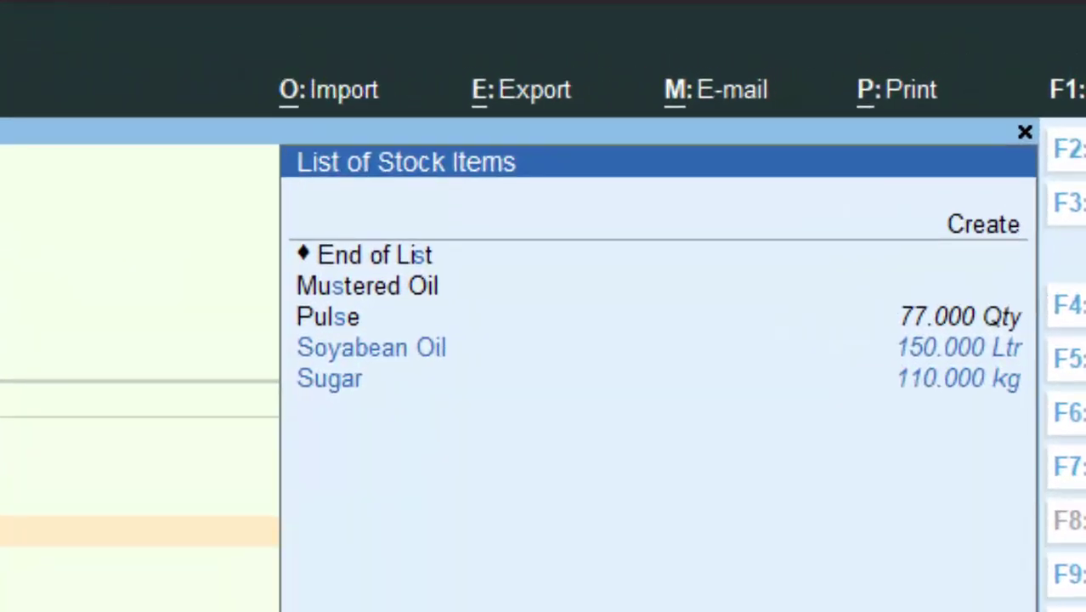
Add Sugar: 100 kg from Saket Nagar at rate 50.00, amounting to 5,000.00.
{"action": "type", "text": "u"}
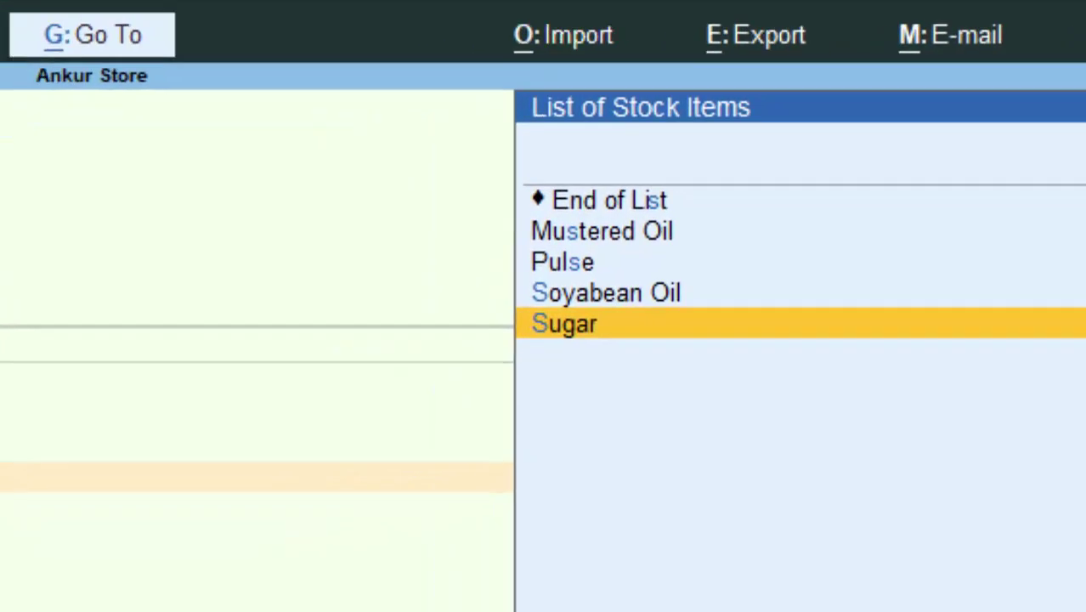
{"action": "key", "text": "Return"}
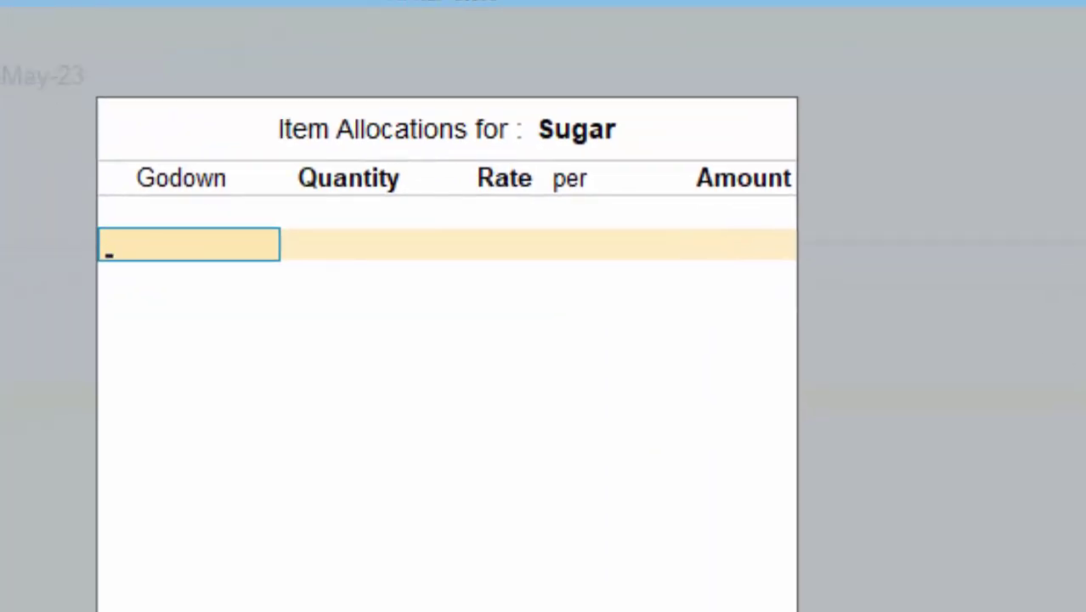
{"action": "type", "text": "N"}
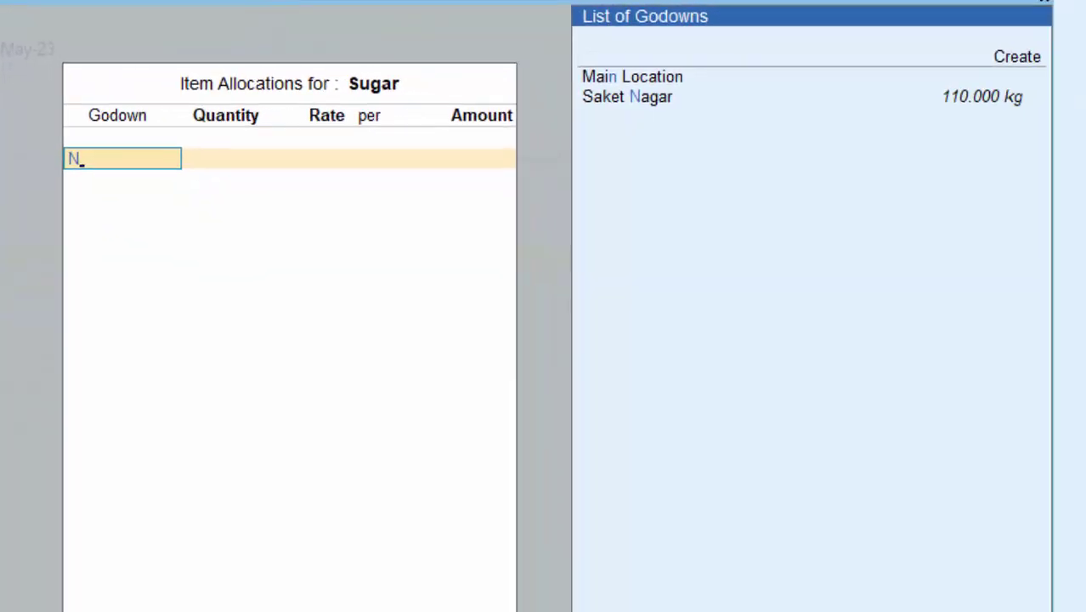
{"action": "key", "text": "Return"}
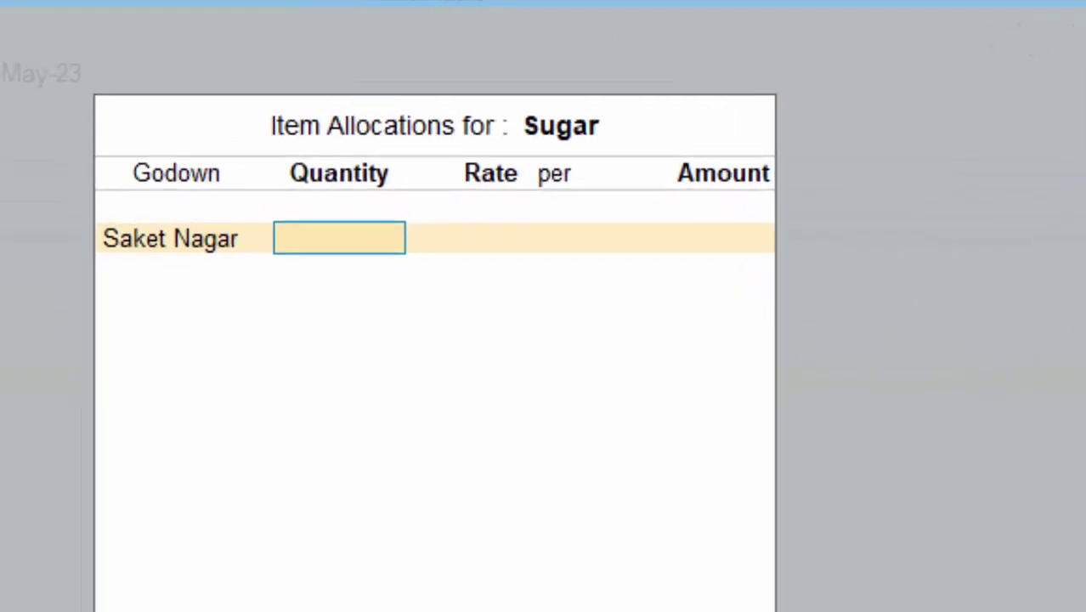
{"action": "type", "text": "100"}
{"action": "key", "text": "Return"}
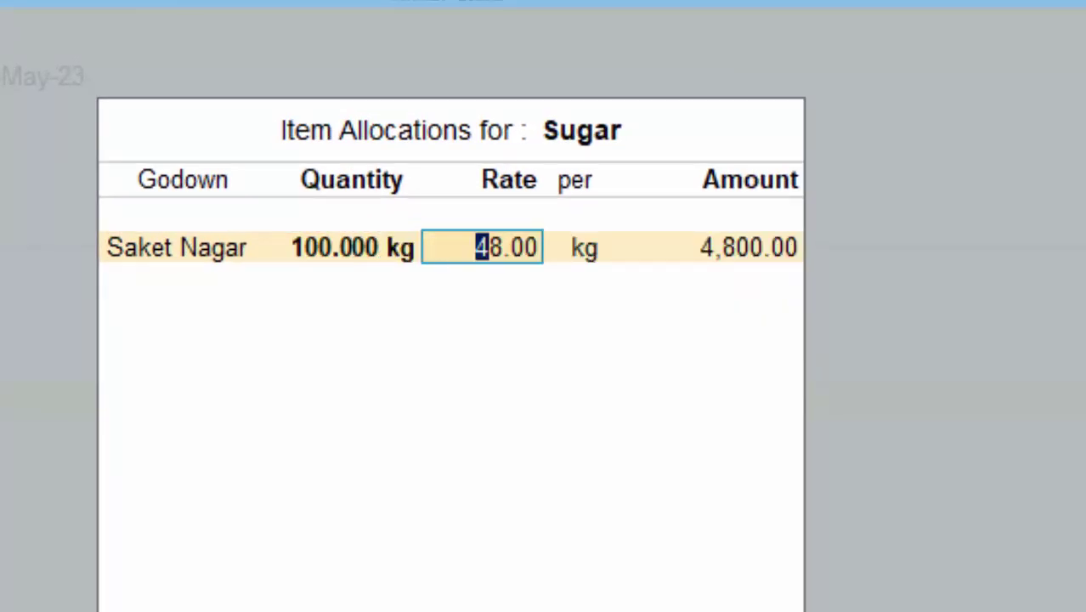
{"action": "type", "text": "5"}
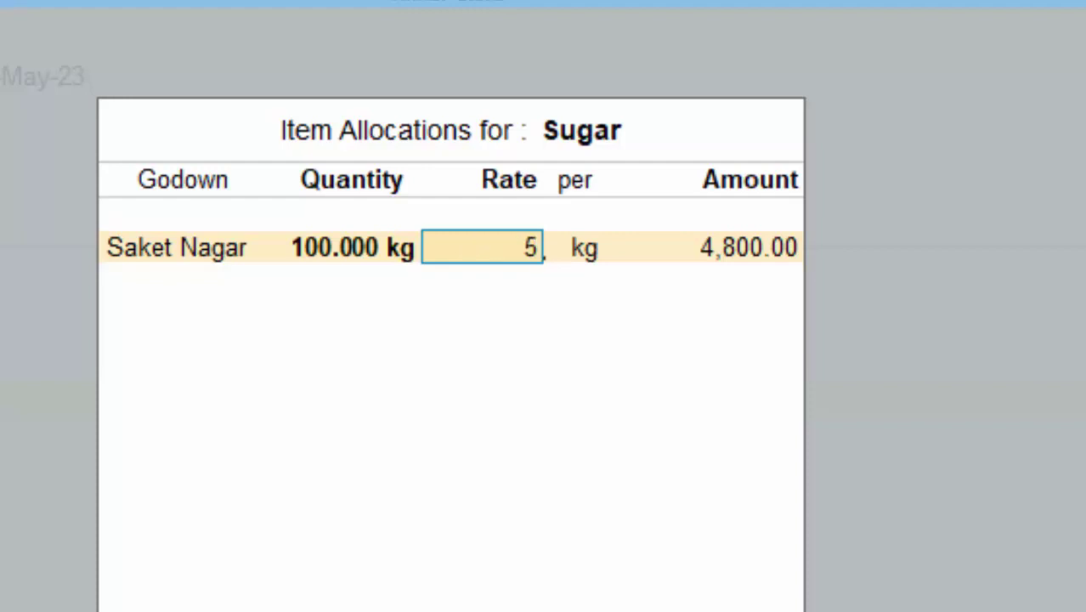
{"action": "type", "text": "0"}
{"action": "key", "text": "Return"}
{"action": "key", "text": "Return"}
{"action": "key", "text": "Return"}
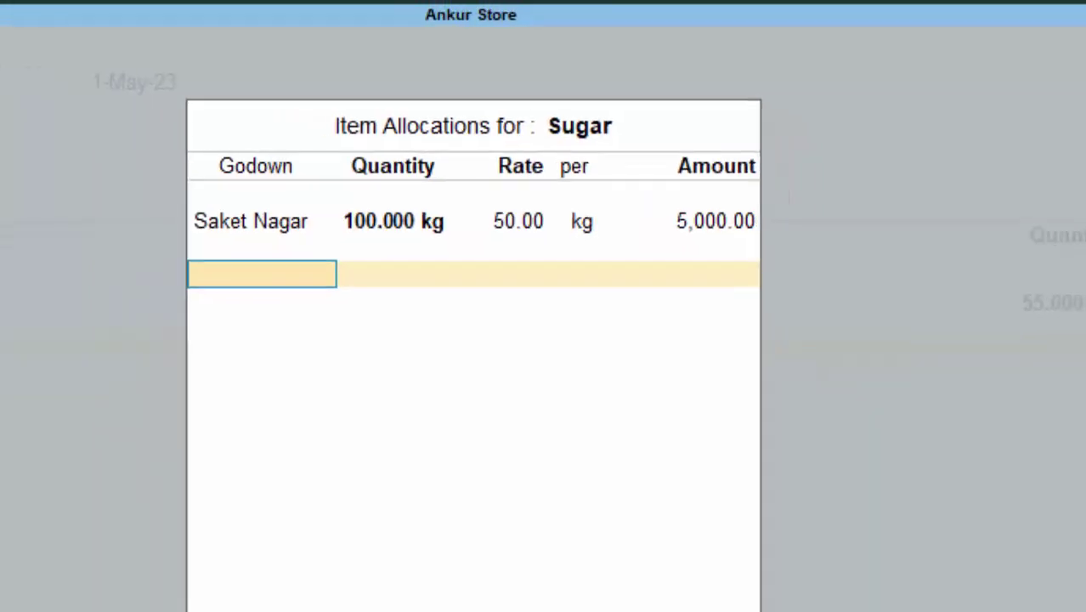
{"action": "key", "text": "Return"}
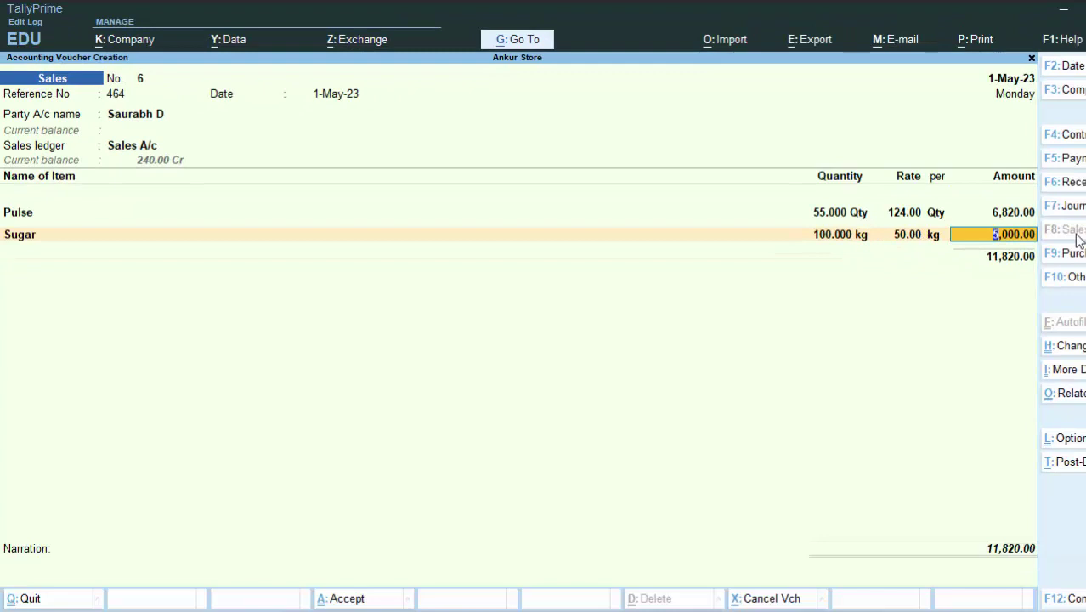
Close the item list at 11,820.00, skip the narration and dismiss the tax warning.
{"action": "key", "text": "Return"}
{"action": "key", "text": "Return"}
{"action": "key", "text": "Return"}
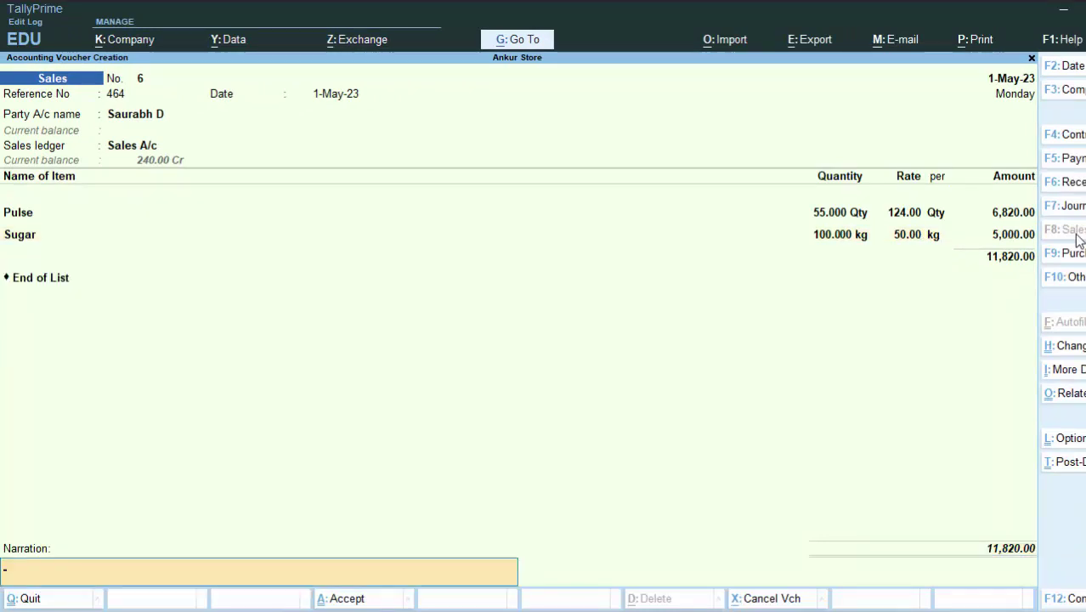
{"action": "key", "text": "Return"}
{"action": "key", "text": "Return"}
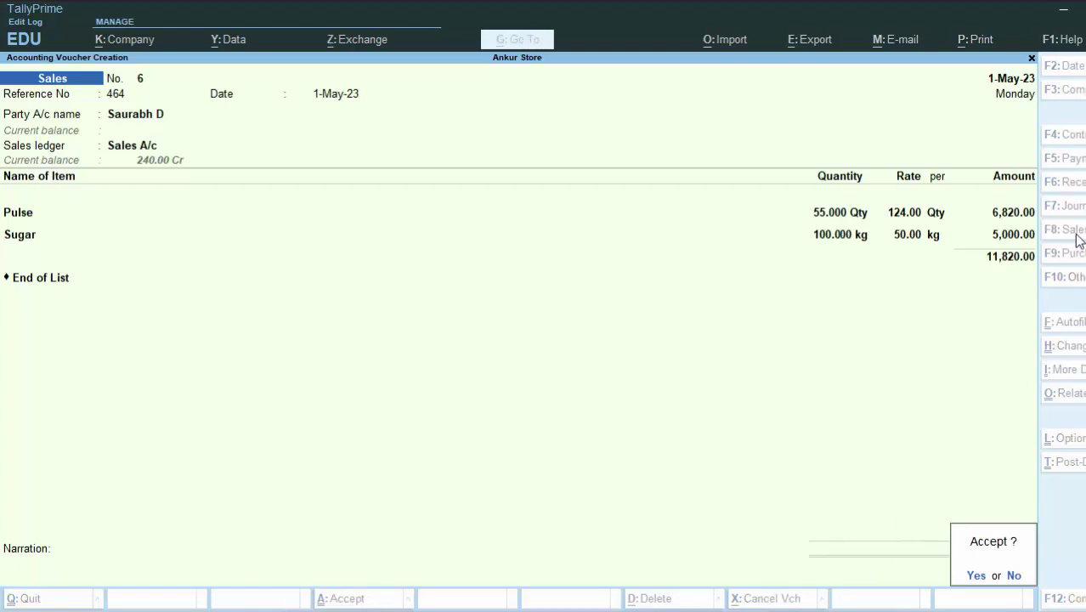
{"action": "key", "text": "Return"}
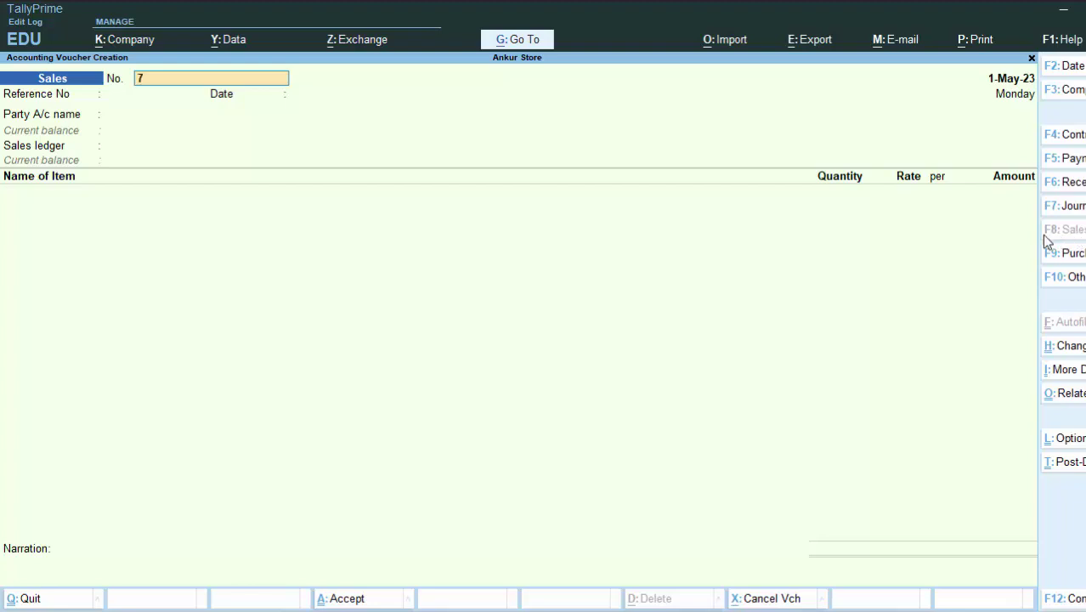
Start a Receipt voucher crediting the customer's ledger 6,000 against bill 6.
{"action": "left_click", "coordinate": [1048, 191]}
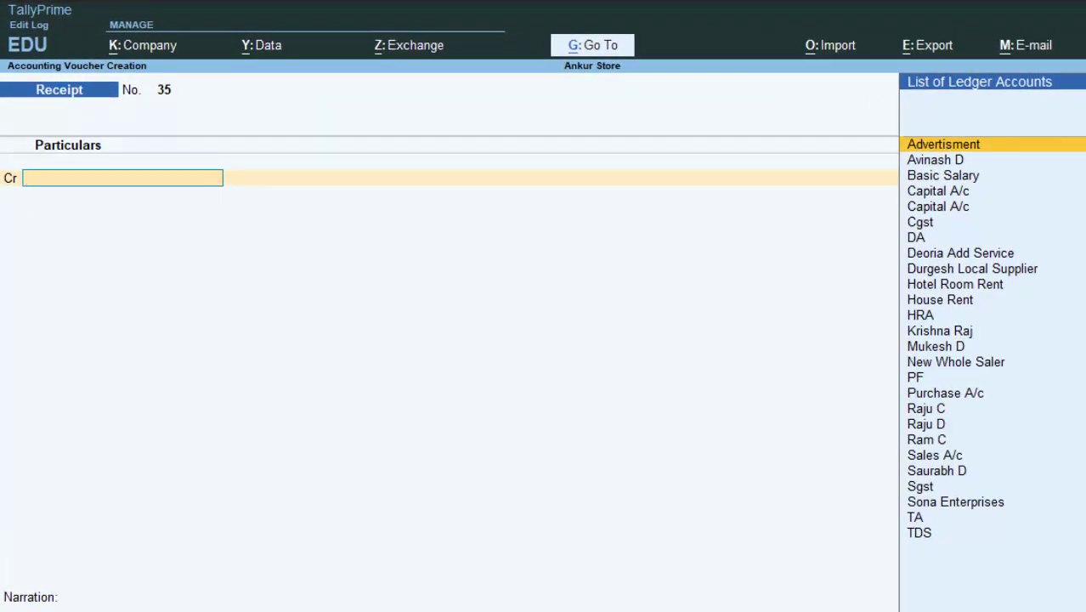
{"action": "type", "text": "S"}
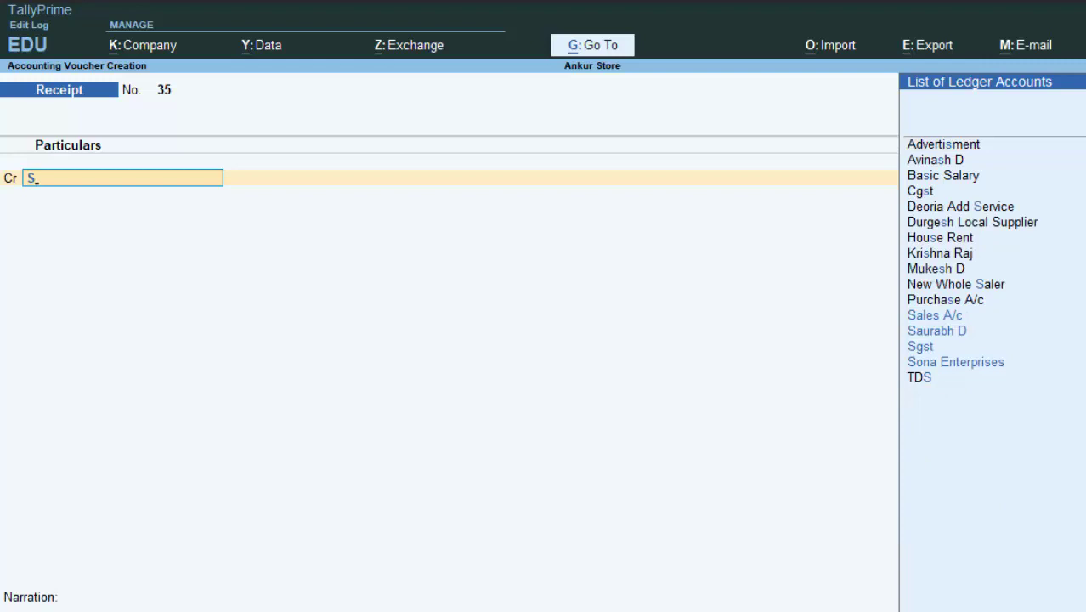
{"action": "key", "text": "Down"}
{"action": "key", "text": "Return"}
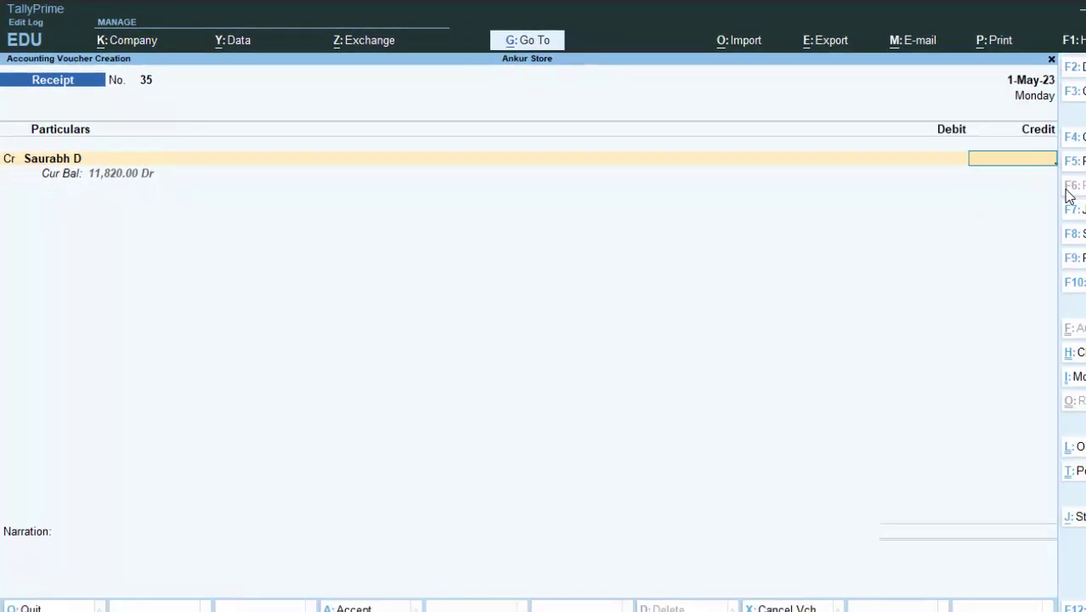
{"action": "type", "text": "60"}
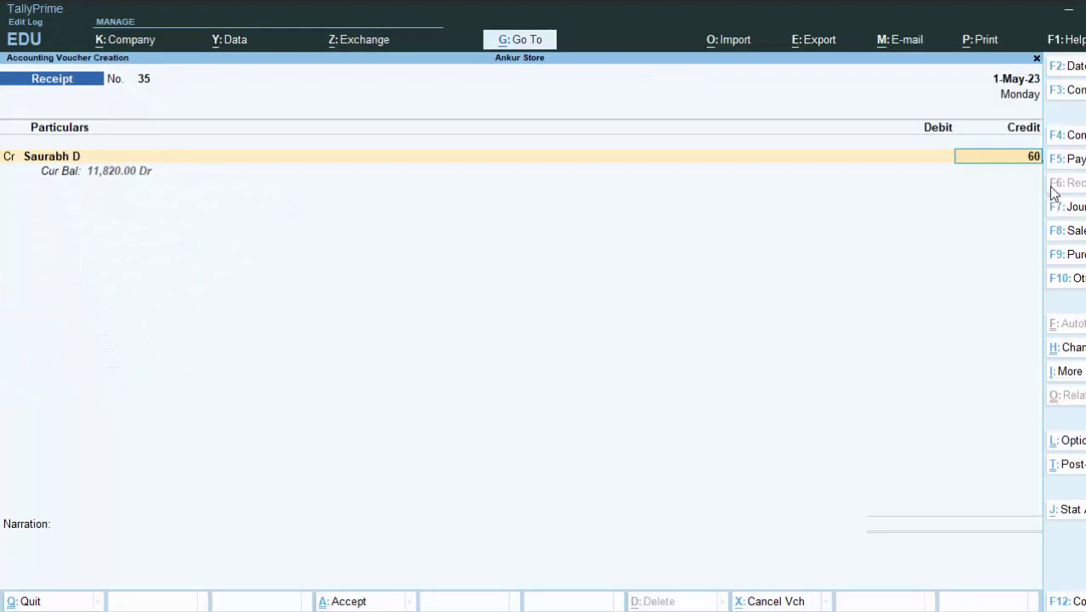
{"action": "type", "text": "00"}
{"action": "key", "text": "Return"}
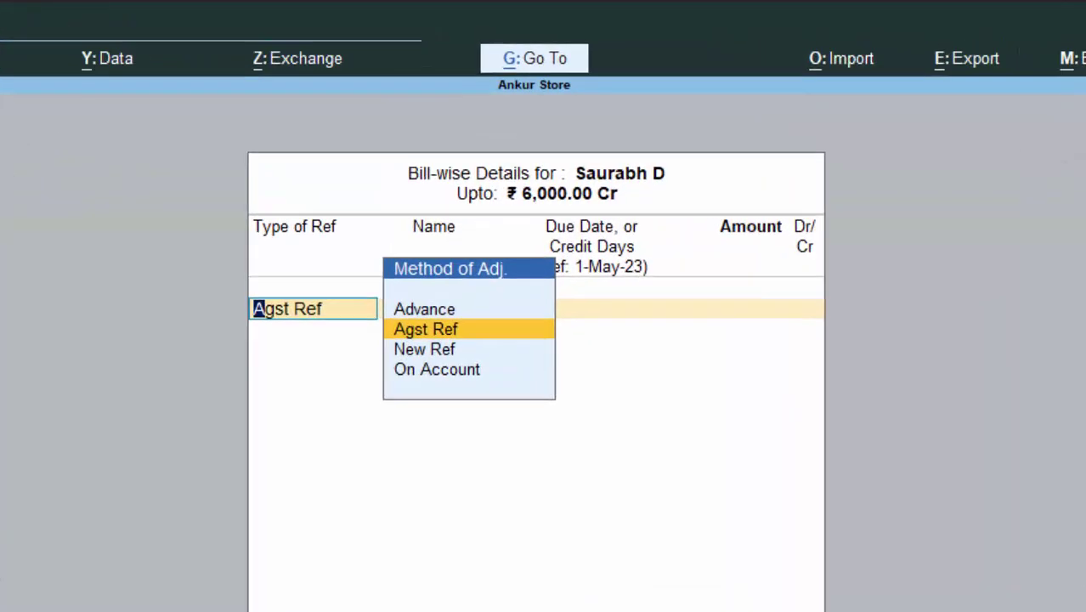
{"action": "key", "text": "Return"}
{"action": "key", "text": "Return"}
{"action": "key", "text": "Return"}
{"action": "key", "text": "Return"}
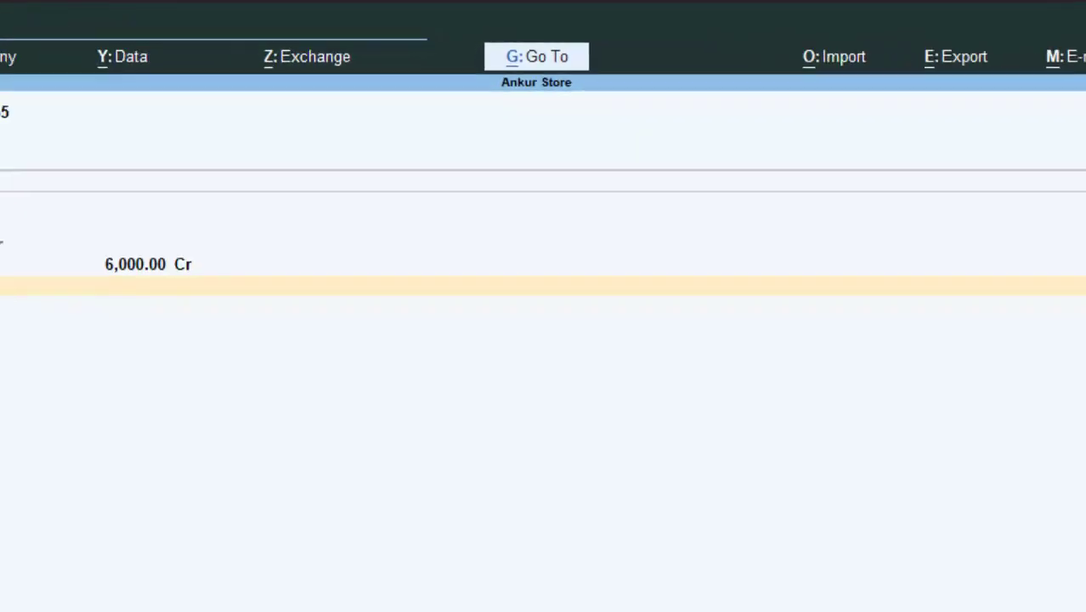
{"action": "key", "text": "Return"}
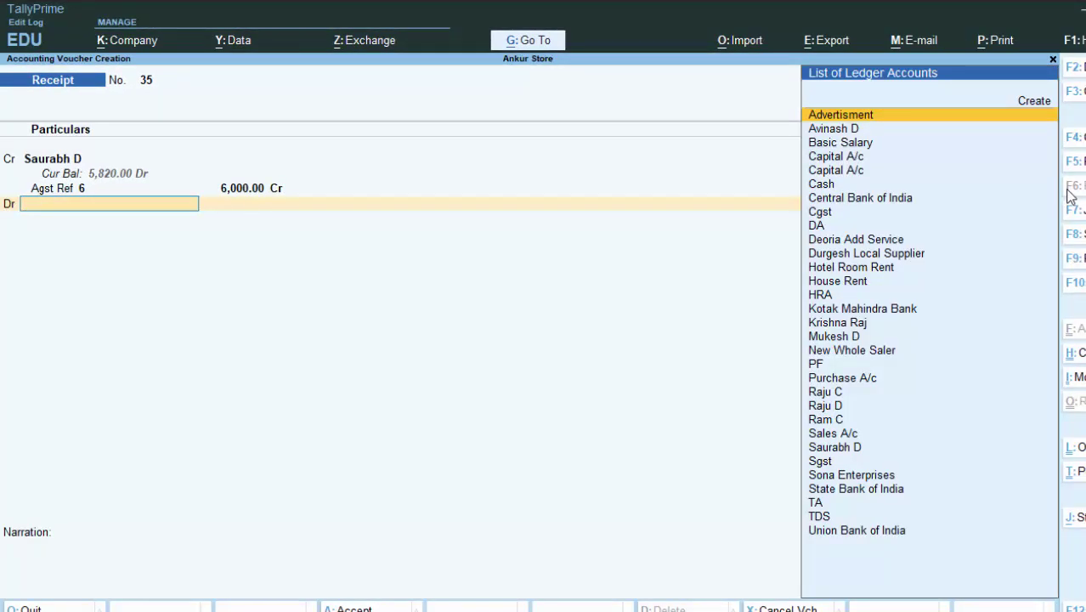
Debit Cash 6,000.00 and save receipt No. 35.
{"action": "key", "text": "Down"}
{"action": "key", "text": "Down"}
{"action": "key", "text": "Down"}
{"action": "key", "text": "Down"}
{"action": "key", "text": "Down"}
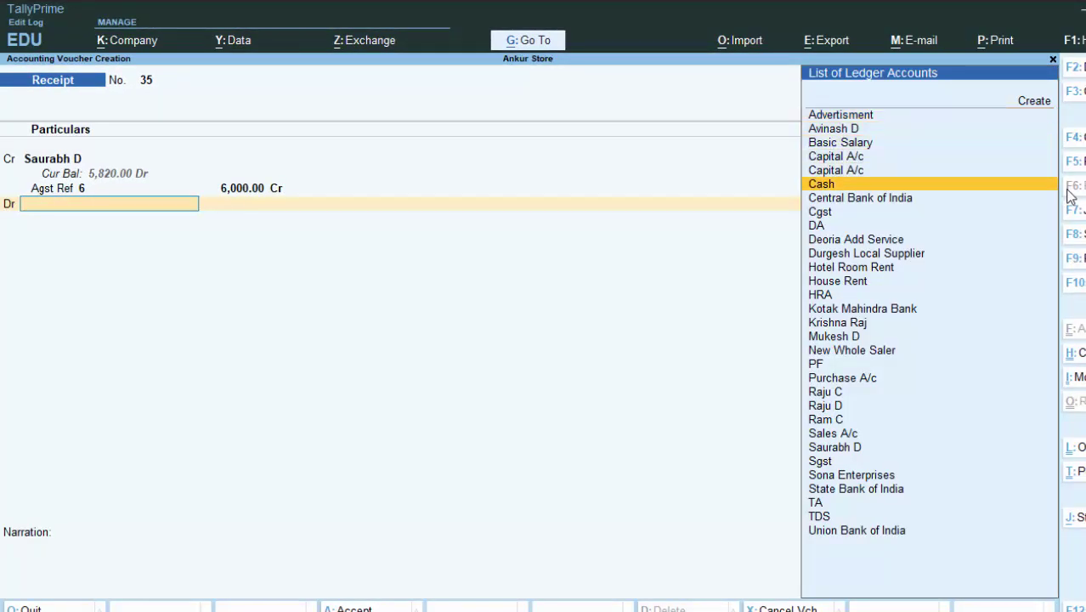
{"action": "key", "text": "Return"}
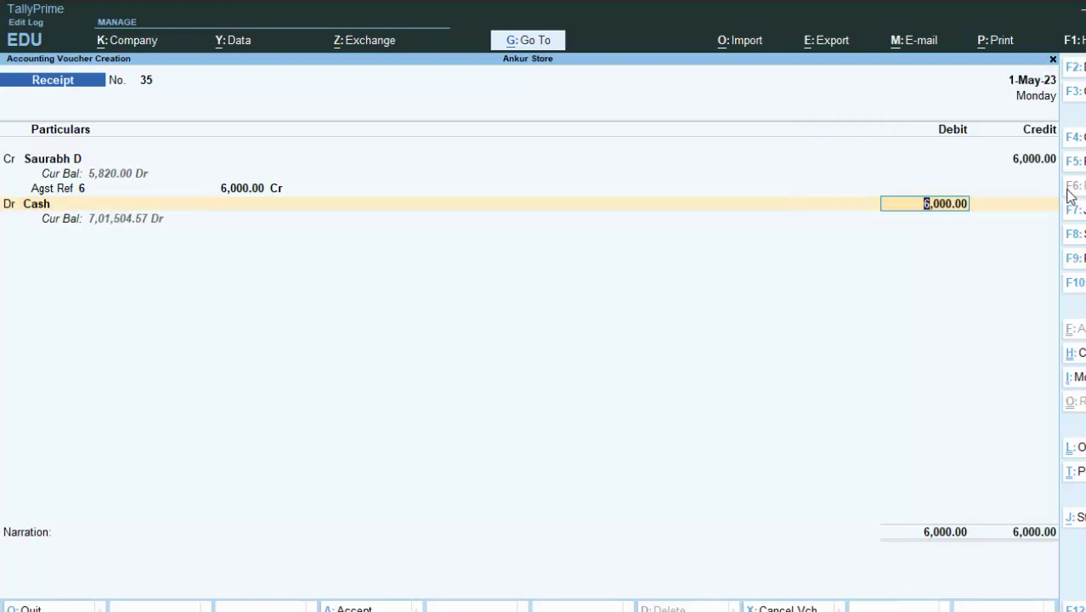
{"action": "key", "text": "Return"}
{"action": "key", "text": "Return"}
{"action": "key", "text": "Return"}
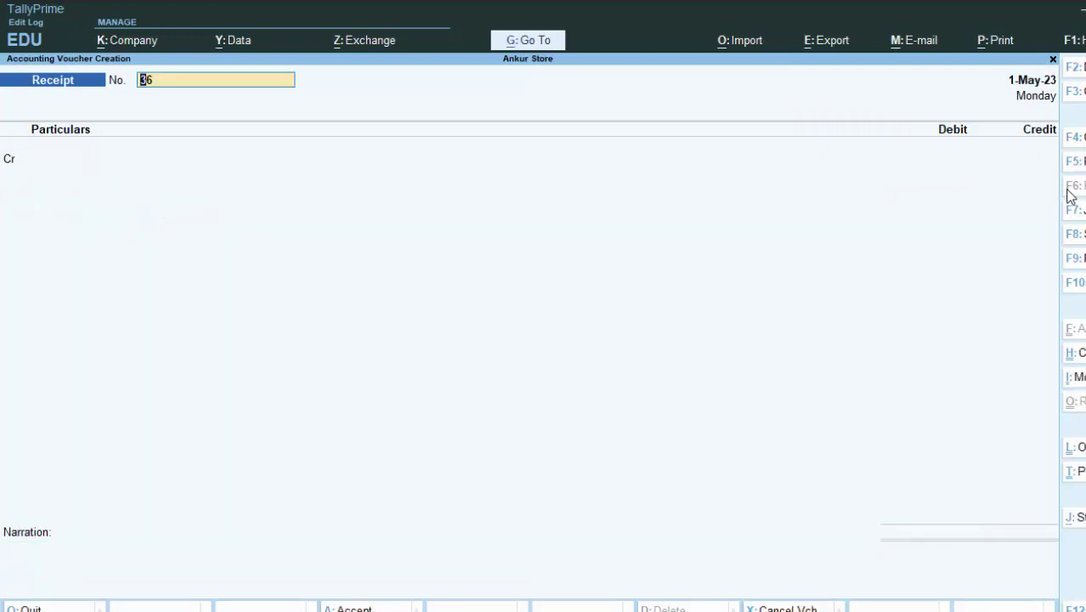
Change the receipt voucher date to 1-10-23.
{"action": "key", "text": "Return"}
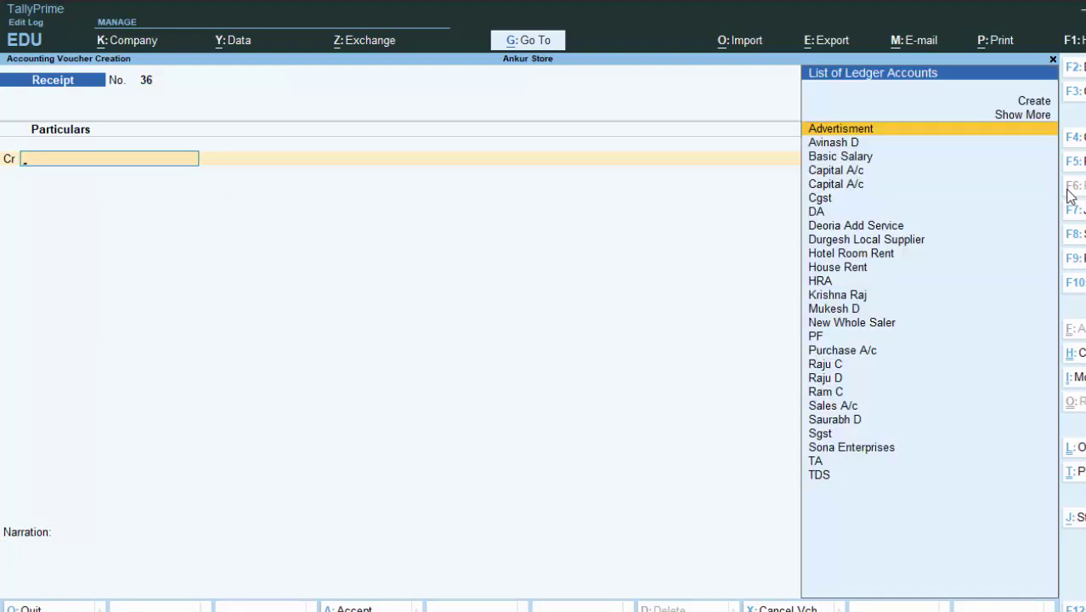
{"action": "key", "text": "F2"}
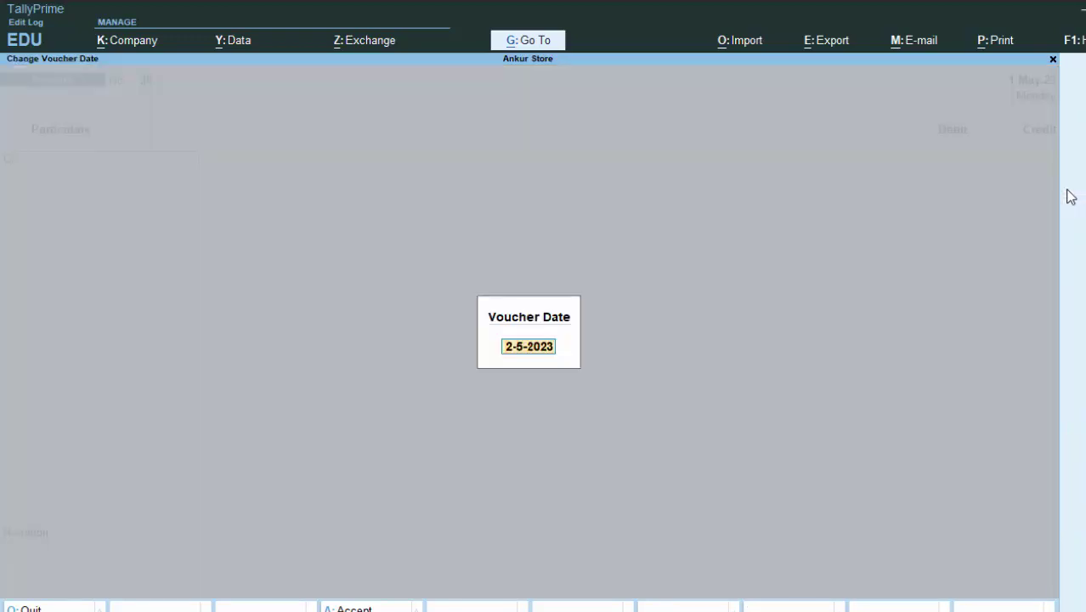
{"action": "type", "text": "1-"}
{"action": "type", "text": "10-2"}
{"action": "type", "text": "3"}
{"action": "key", "text": "Return"}
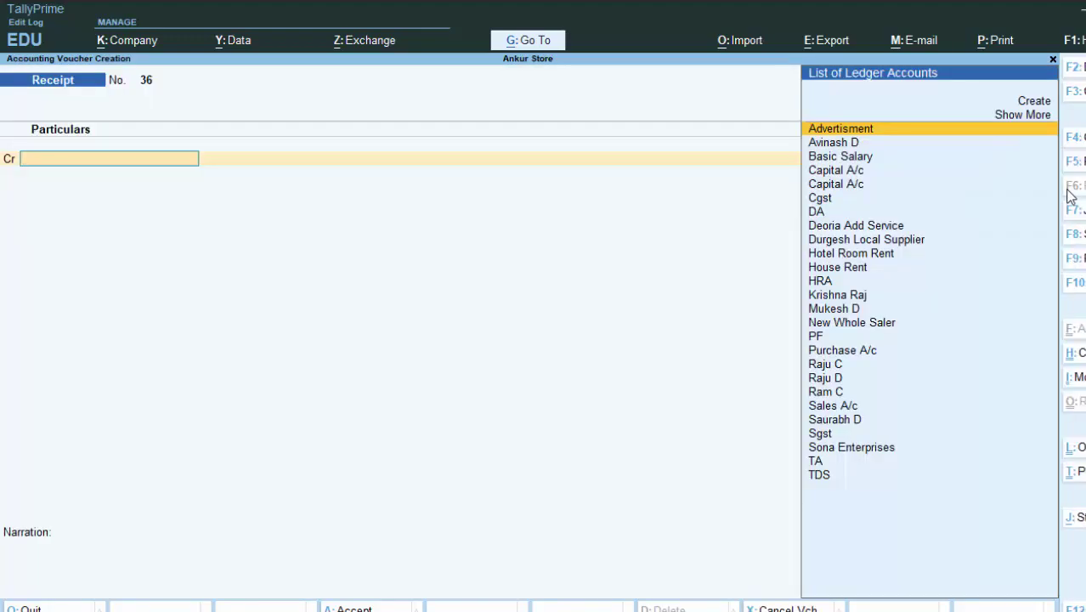
Credit the customer's ledger 5,000 against bill 6 and debit Cash 5,000.00.
{"action": "type", "text": "S"}
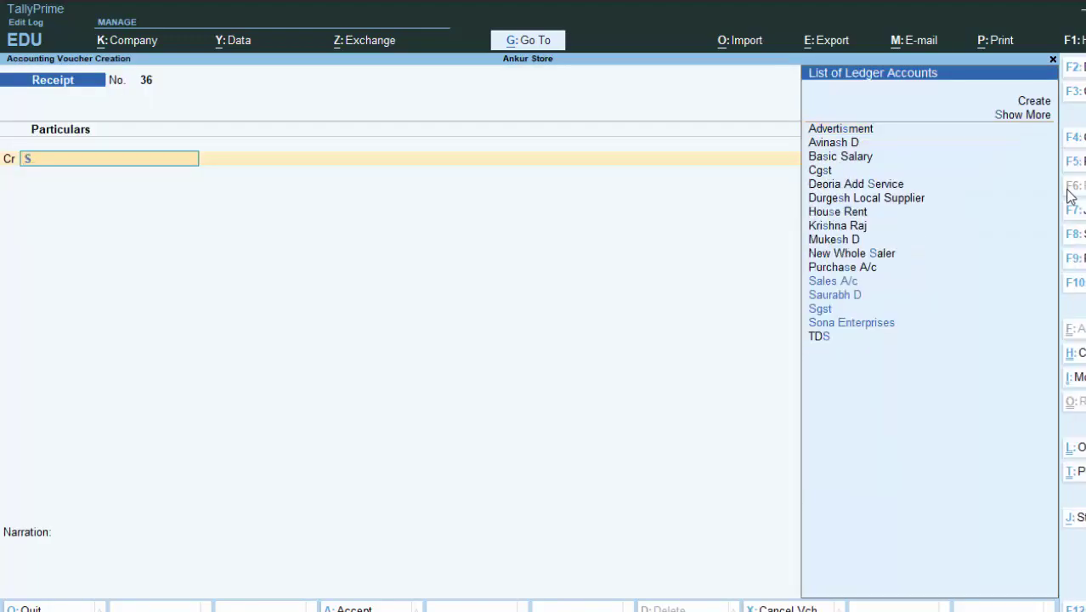
{"action": "key", "text": "Down"}
{"action": "key", "text": "Return"}
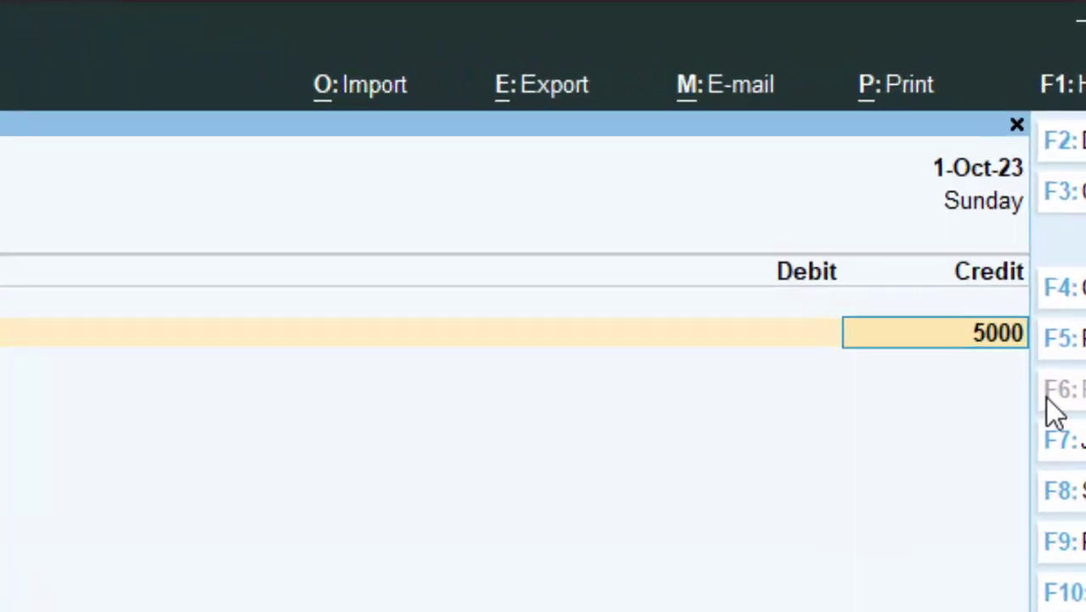
{"action": "key", "text": "Return"}
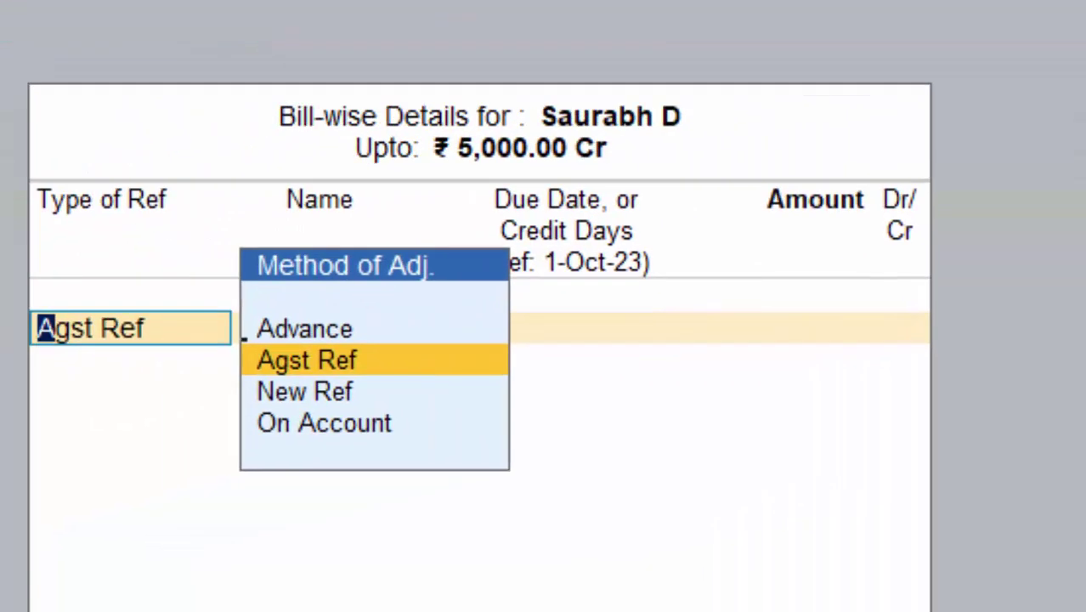
{"action": "key", "text": "Return"}
{"action": "key", "text": "Return"}
{"action": "key", "text": "Return"}
{"action": "key", "text": "Return"}
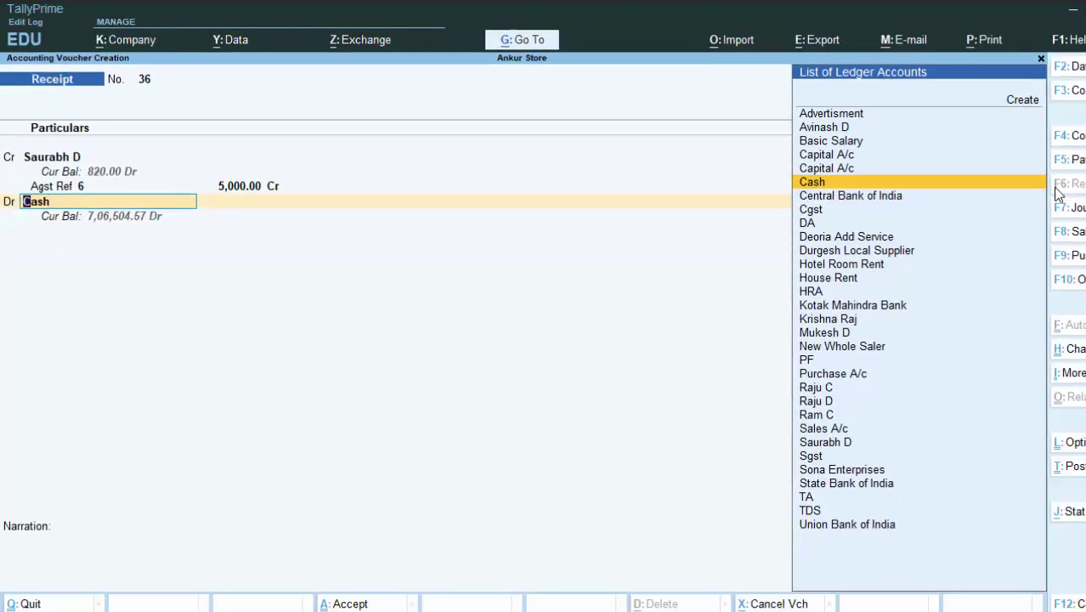
{"action": "key", "text": "Return"}
{"action": "key", "text": "Return"}
{"action": "key", "text": "Return"}
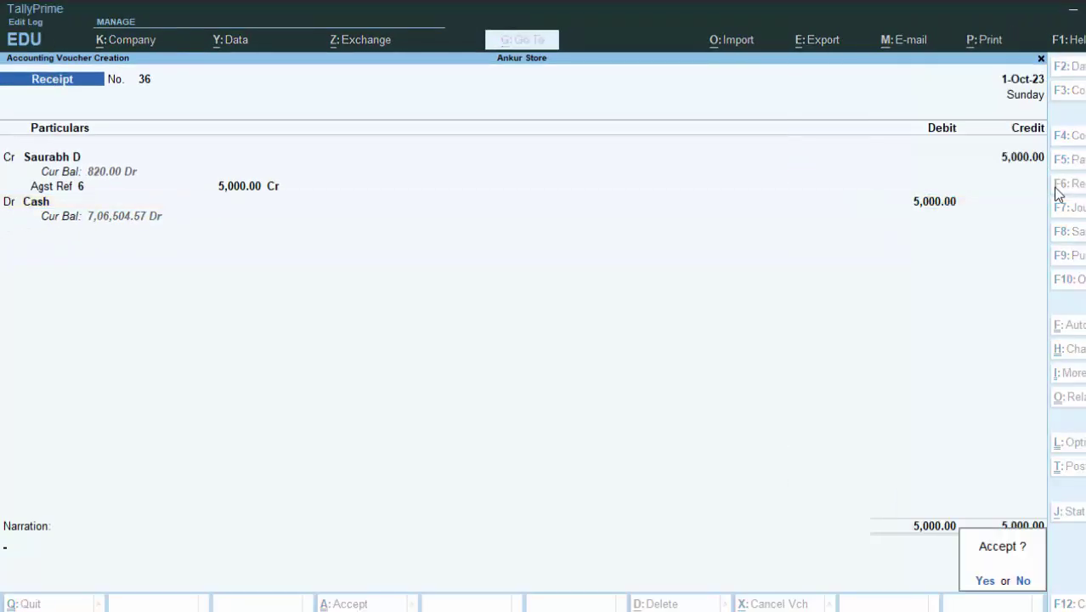
{"action": "key", "text": "Return"}
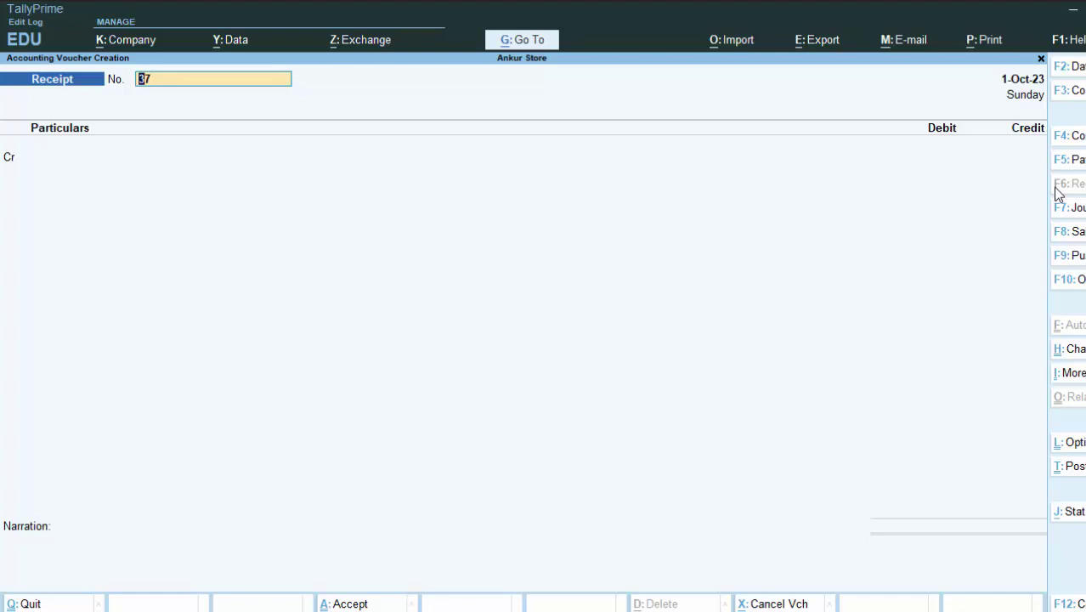